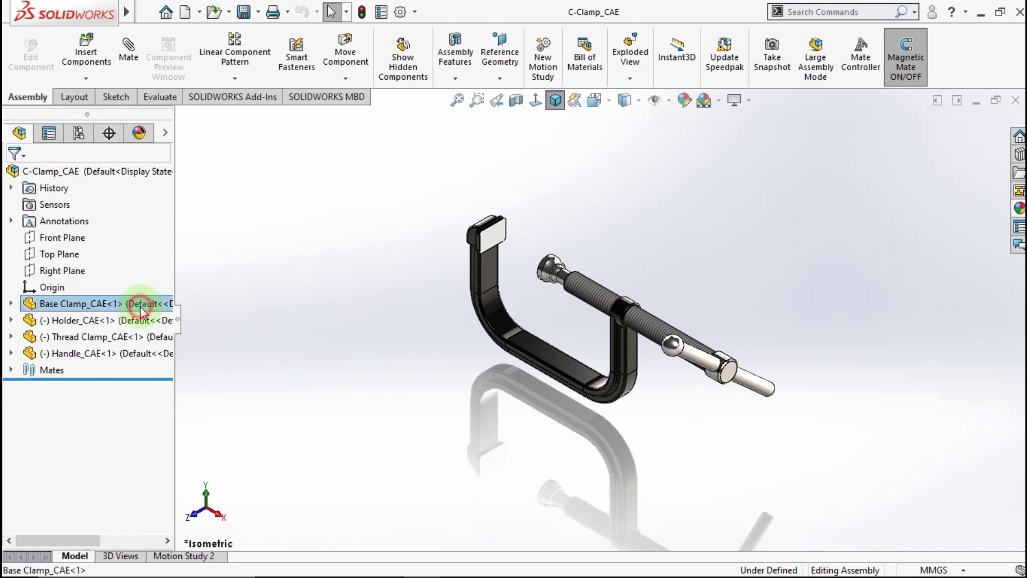
Step: Assign Cast Alloy Steel to Base Clamp_CAE's material through Edit Material and apply it
left_click(111, 304)
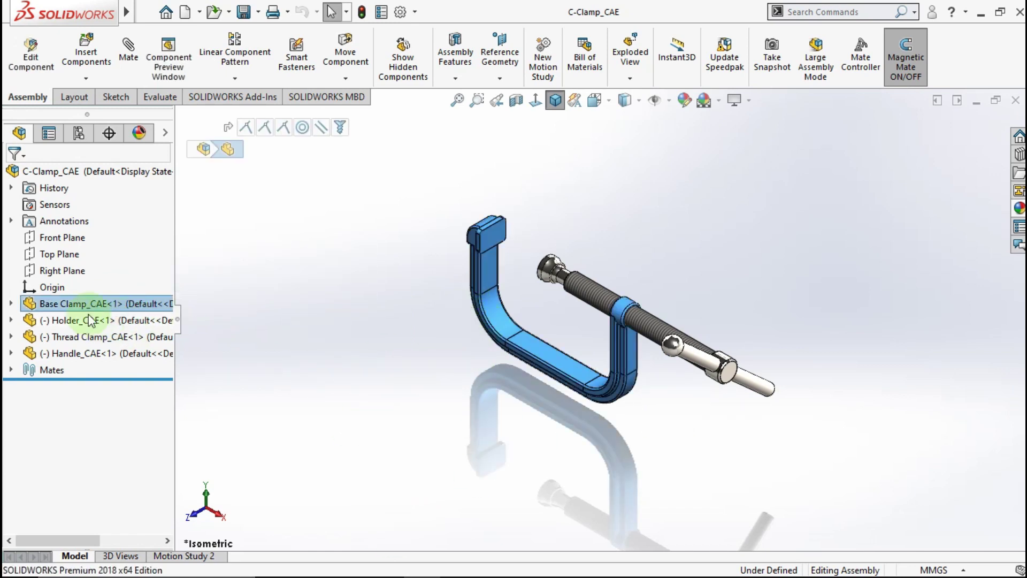
left_click(11, 303)
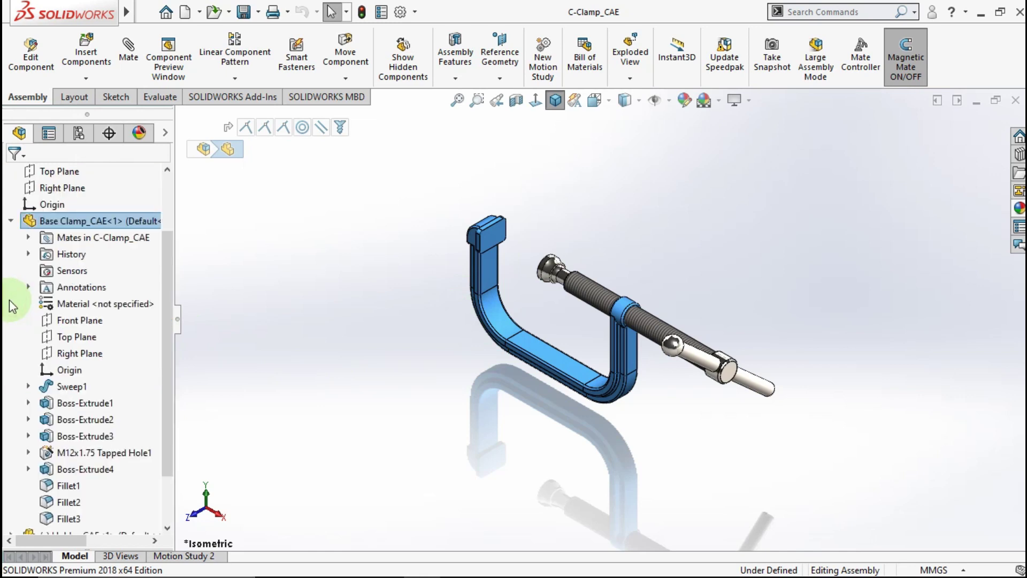
left_click(75, 307)
right_click(75, 310)
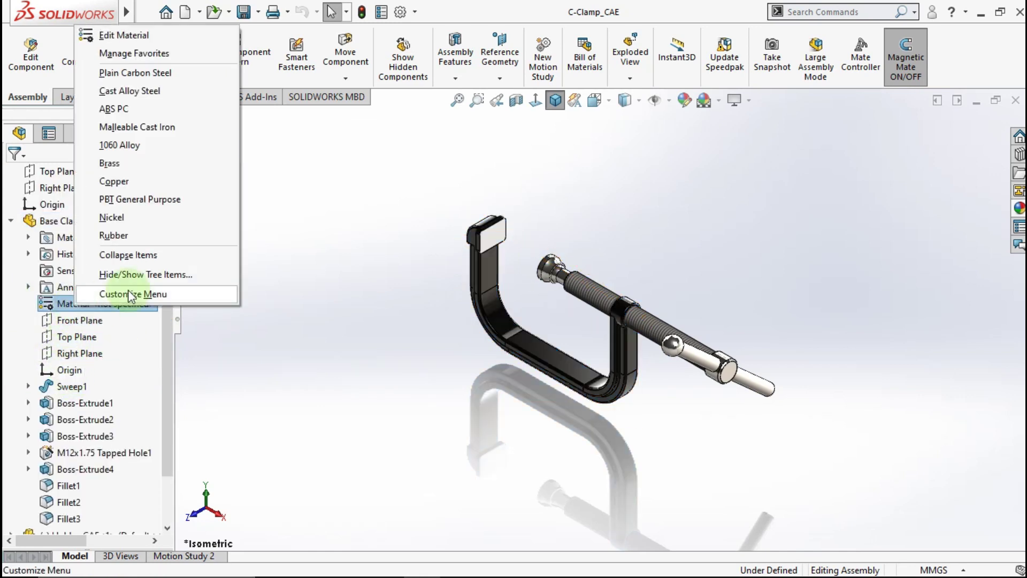
left_click(119, 35)
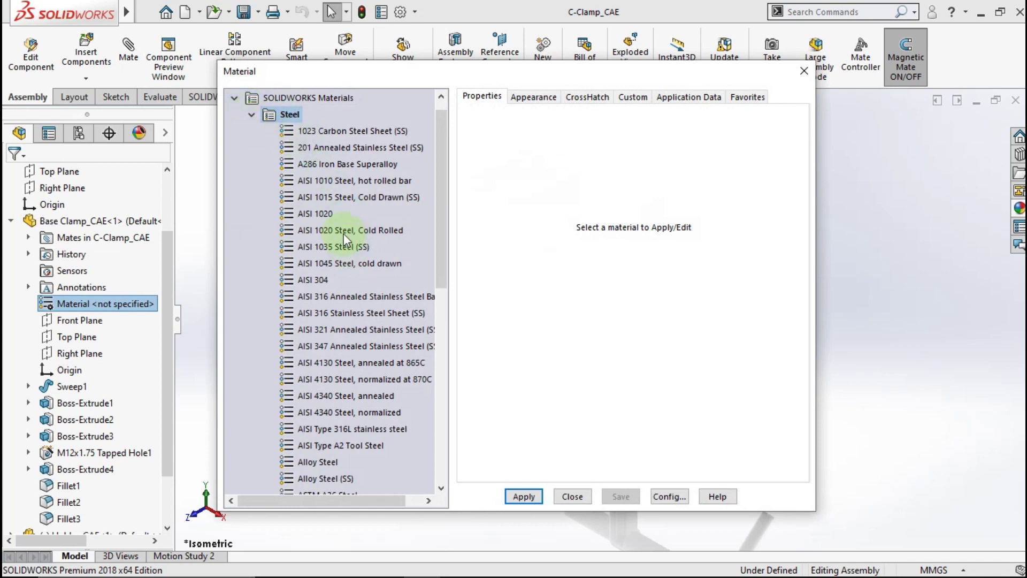
left_click_drag(442, 243, 433, 293)
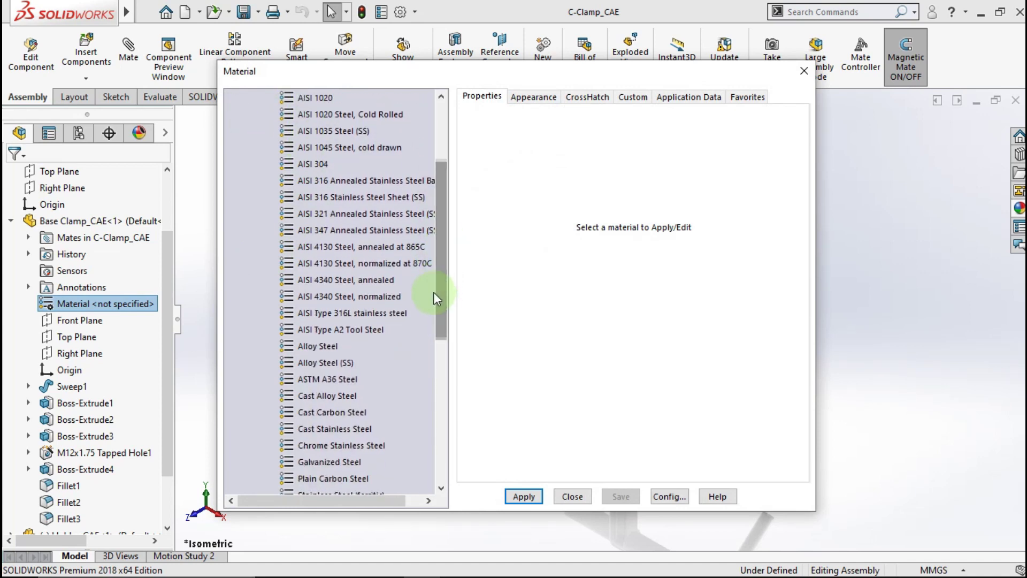
left_click(339, 397)
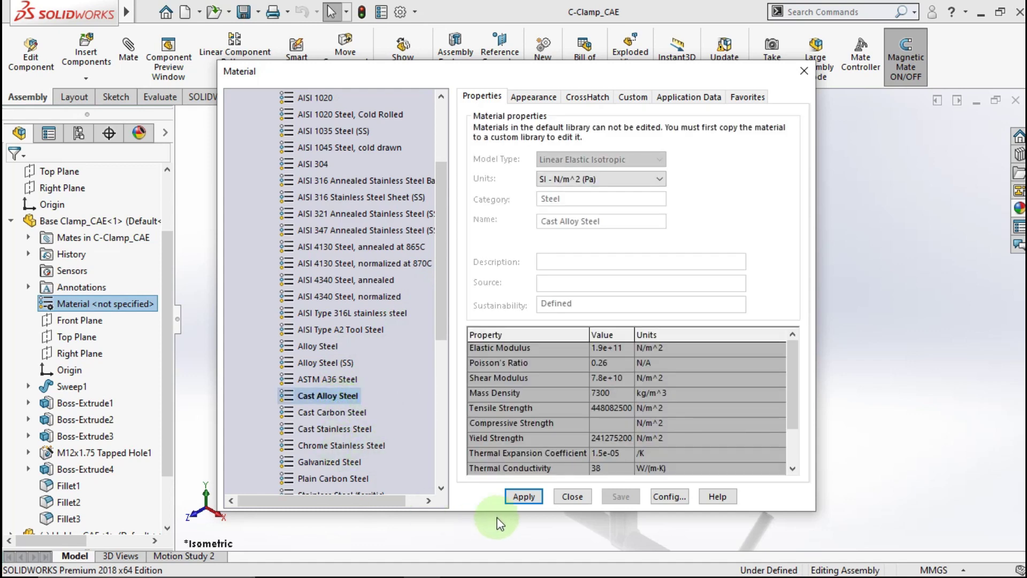
left_click(523, 498)
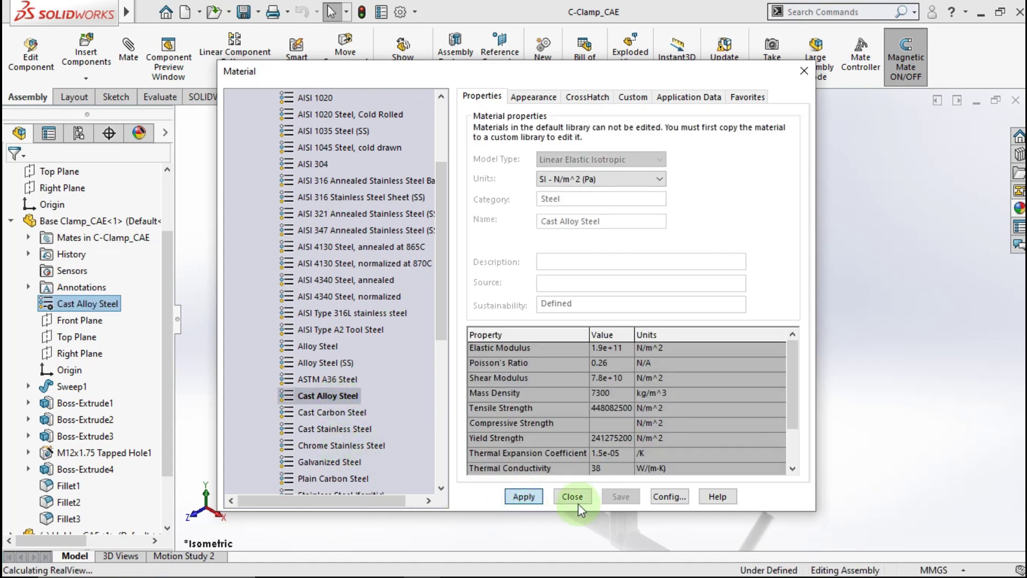
left_click(572, 497)
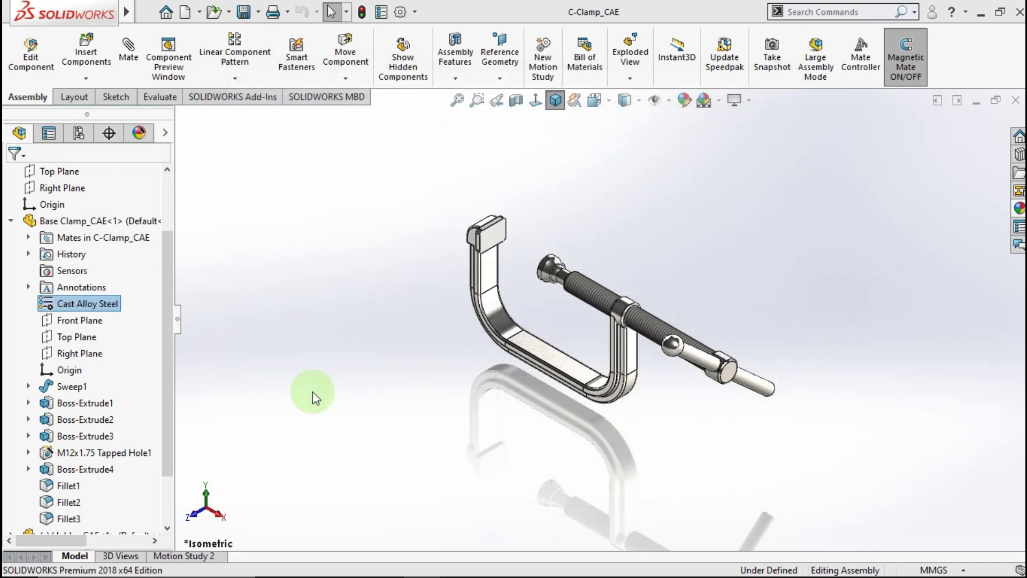
Step: Collapse the Base Clamp_CAE features and enable the SOLIDWORKS Simulation add-in
left_click(11, 221)
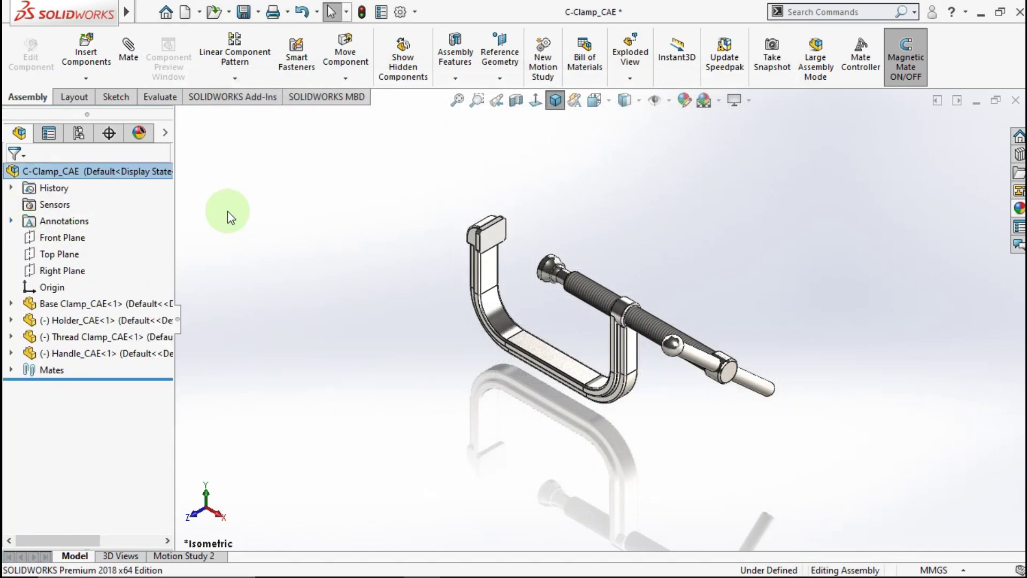
left_click(241, 97)
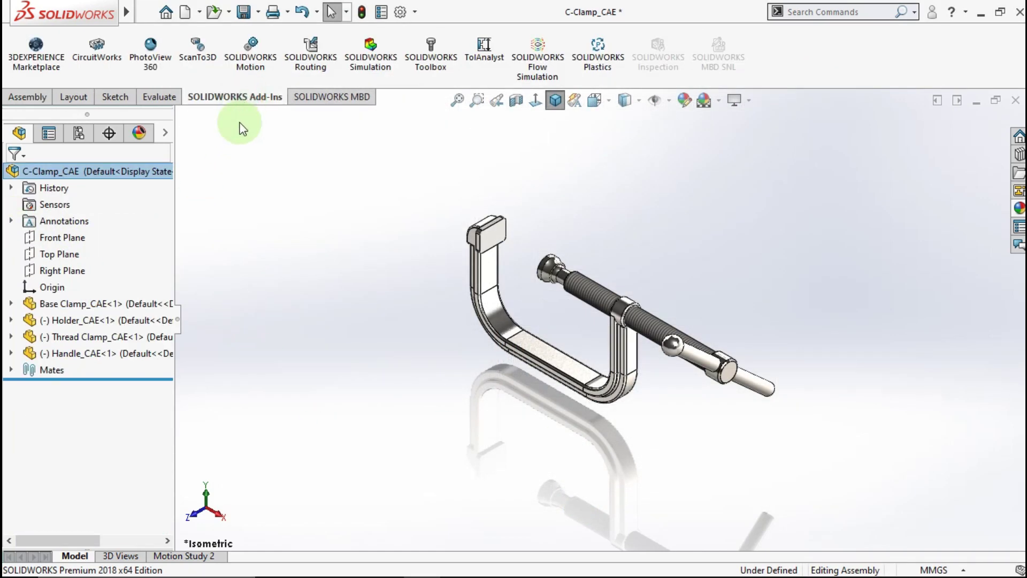
left_click(379, 62)
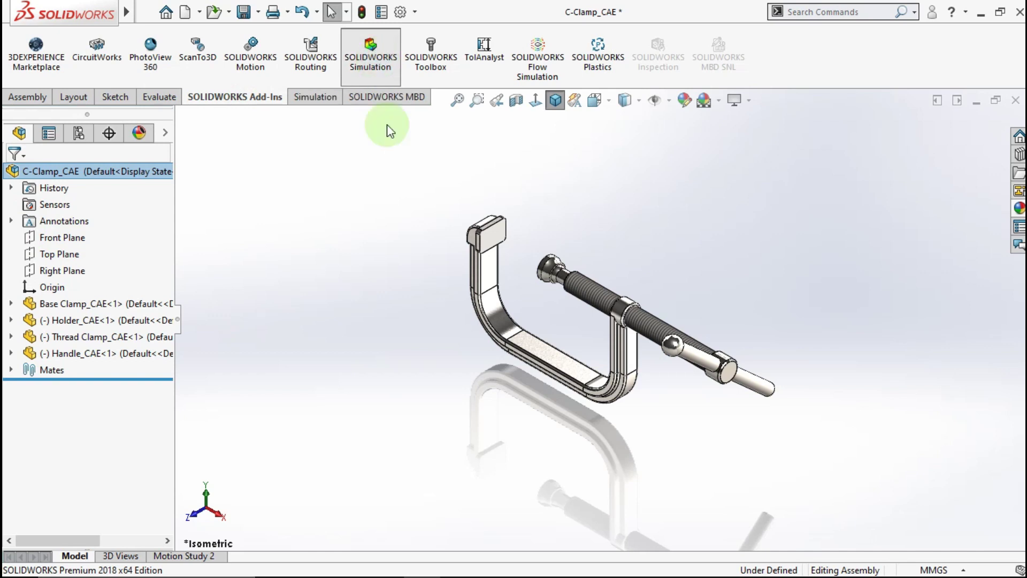
Step: Create a new static study named 'Static C-Clamp'
left_click(294, 100)
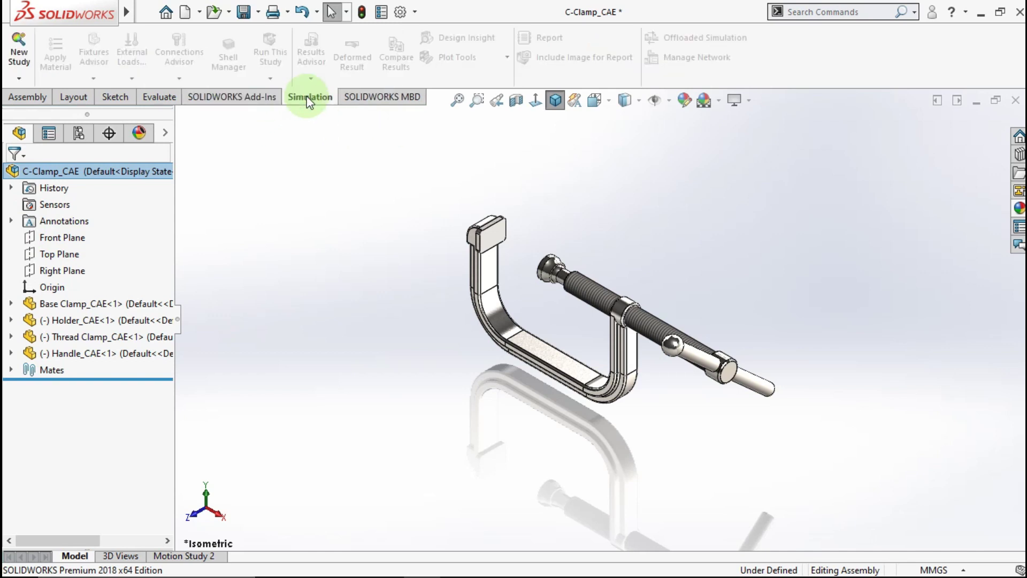
left_click(18, 60)
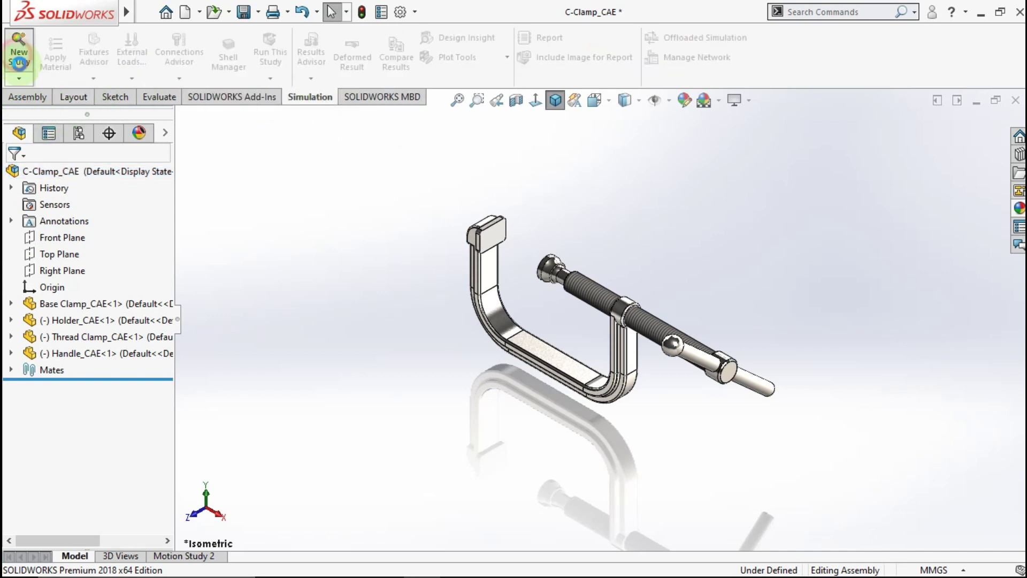
left_click(95, 281)
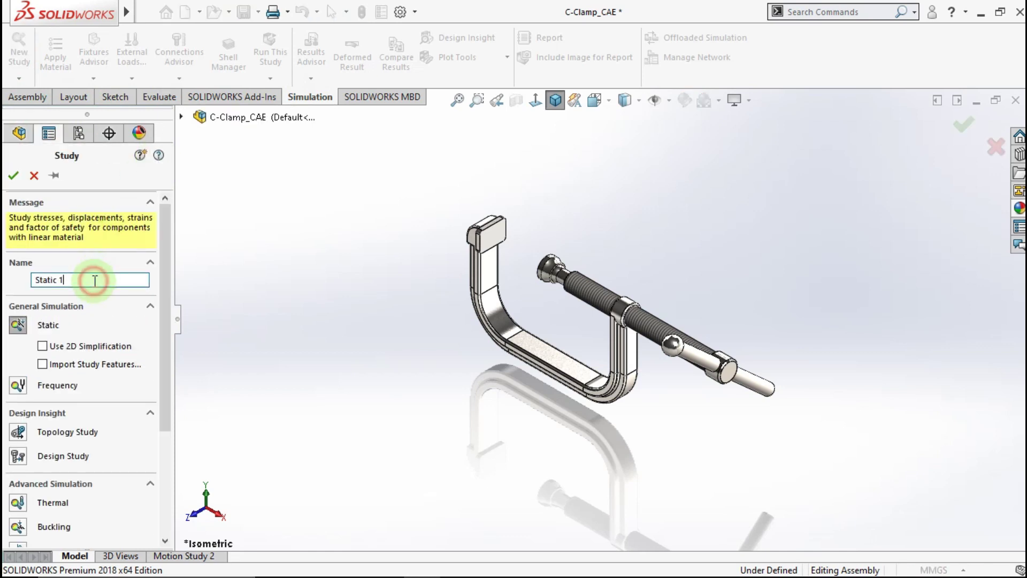
type("C-Clamp")
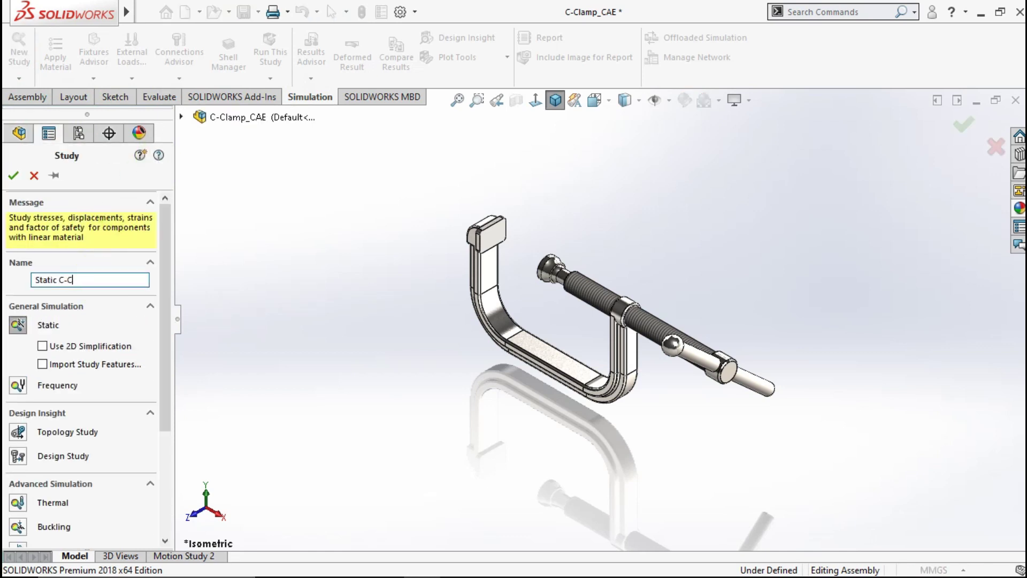
left_click(12, 182)
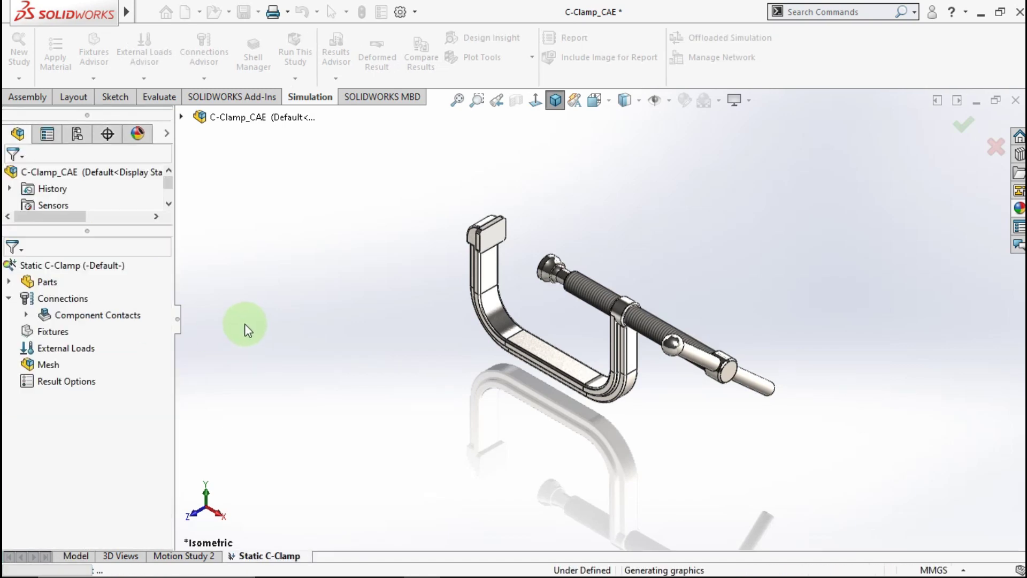
Step: Exclude the Handle, Holder and Thread Clamp parts from analysis
left_click(9, 282)
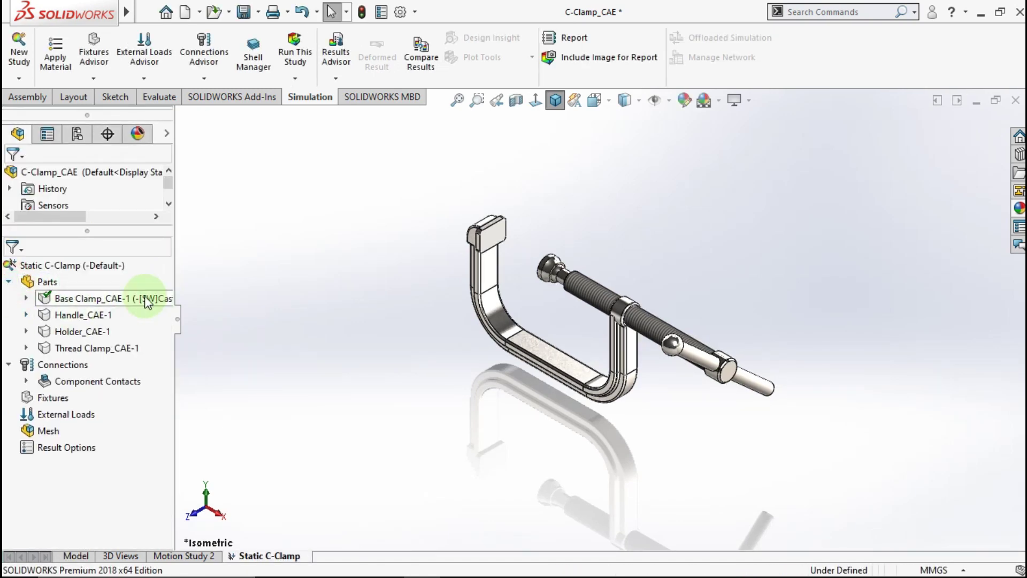
left_click(69, 315)
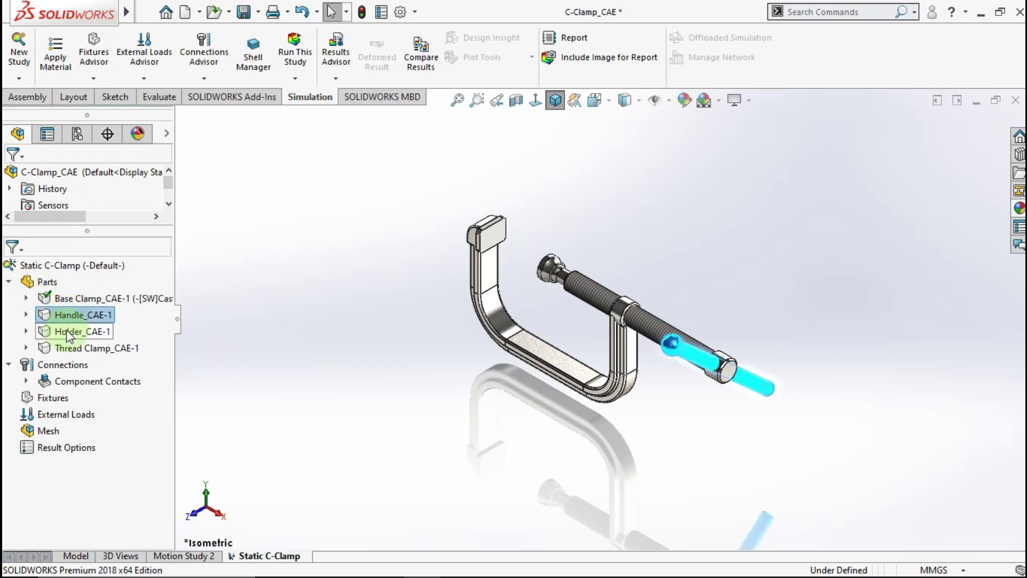
left_click(67, 331, "ctrl")
left_click(69, 348, "ctrl")
right_click(70, 349)
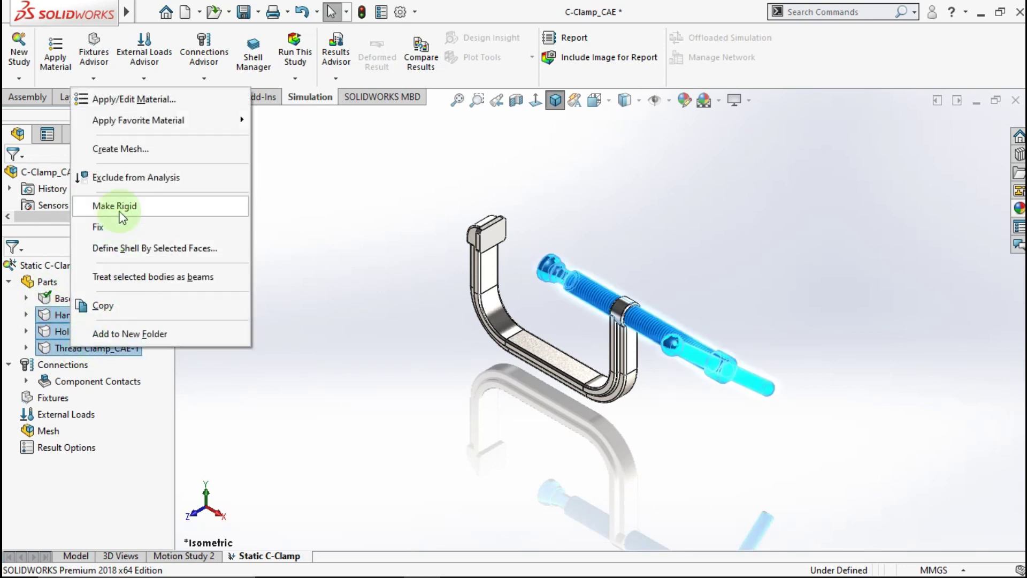
left_click(129, 178)
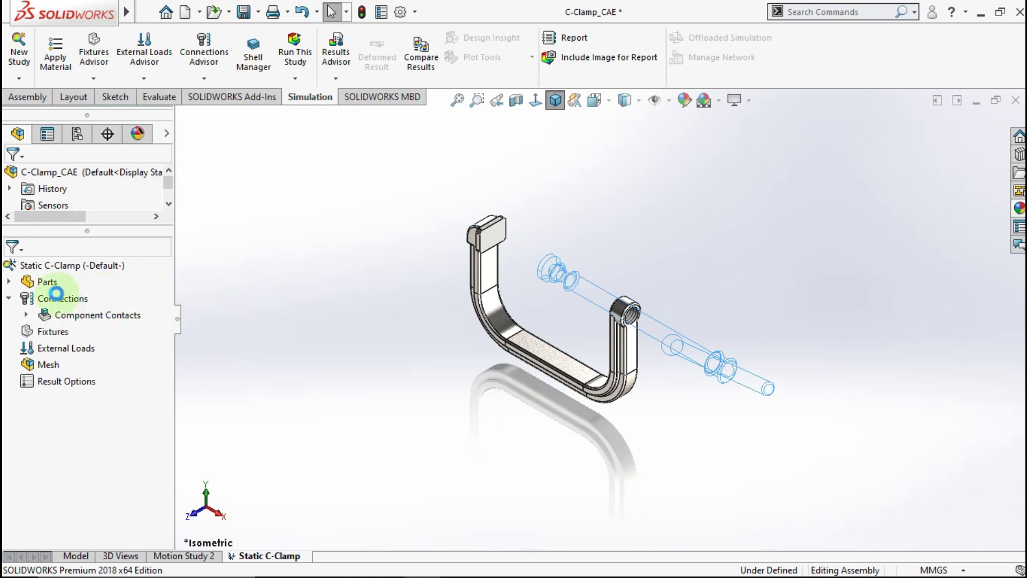
Step: Apply a Fixed Geometry restraint to the base clamp's top pad face
right_click(41, 335)
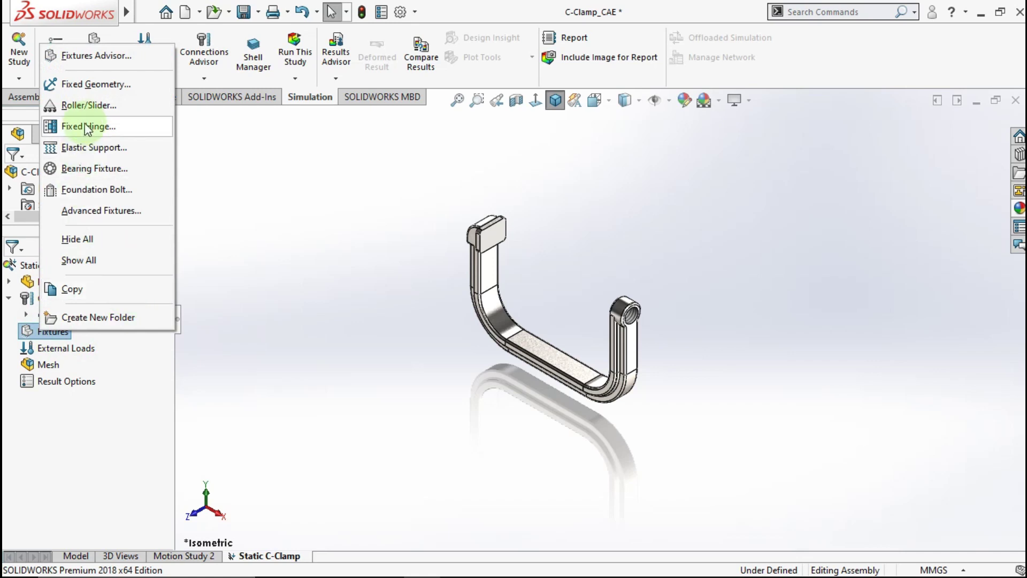
left_click(94, 88)
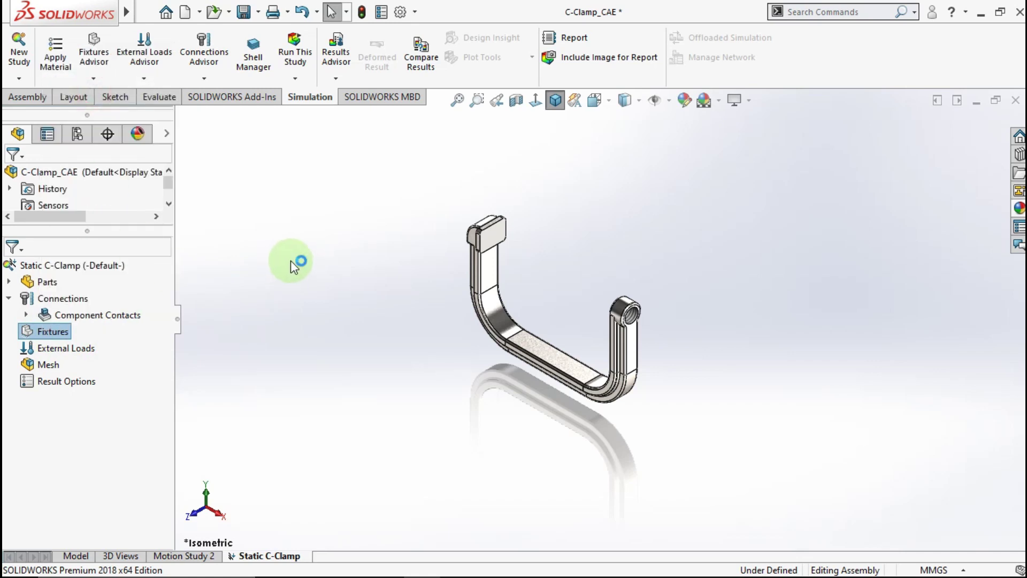
scroll(562, 257, "down", 2)
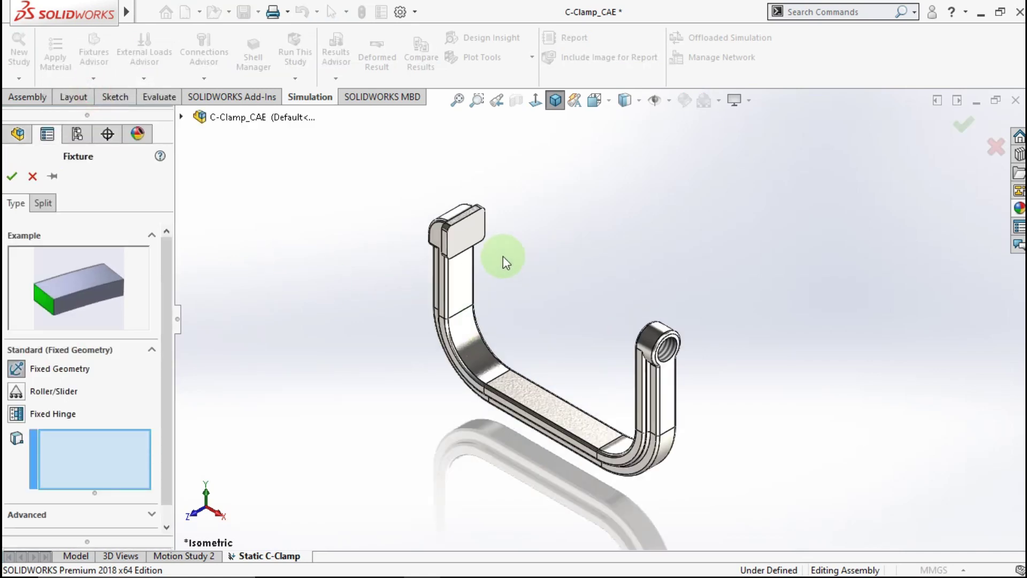
scroll(485, 249, "down", 1)
left_click(463, 228)
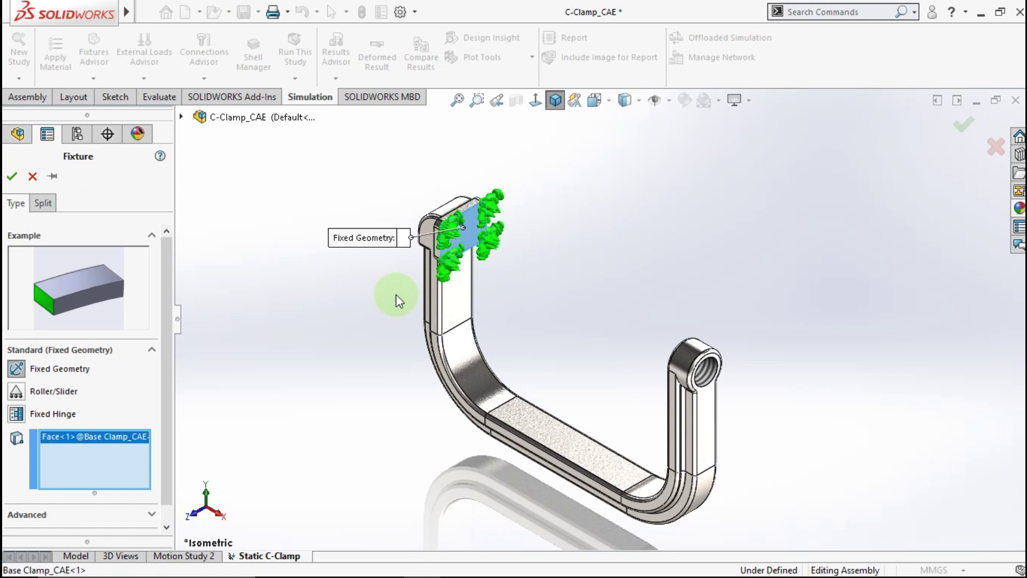
left_click(12, 176)
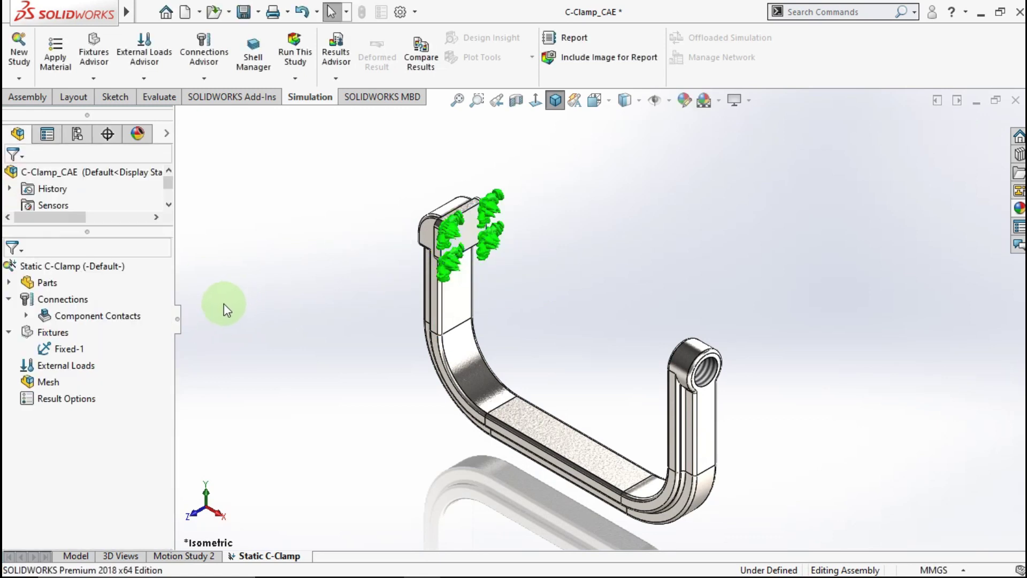
Step: Start a Force load on the clamp's threaded hole face
right_click(71, 367)
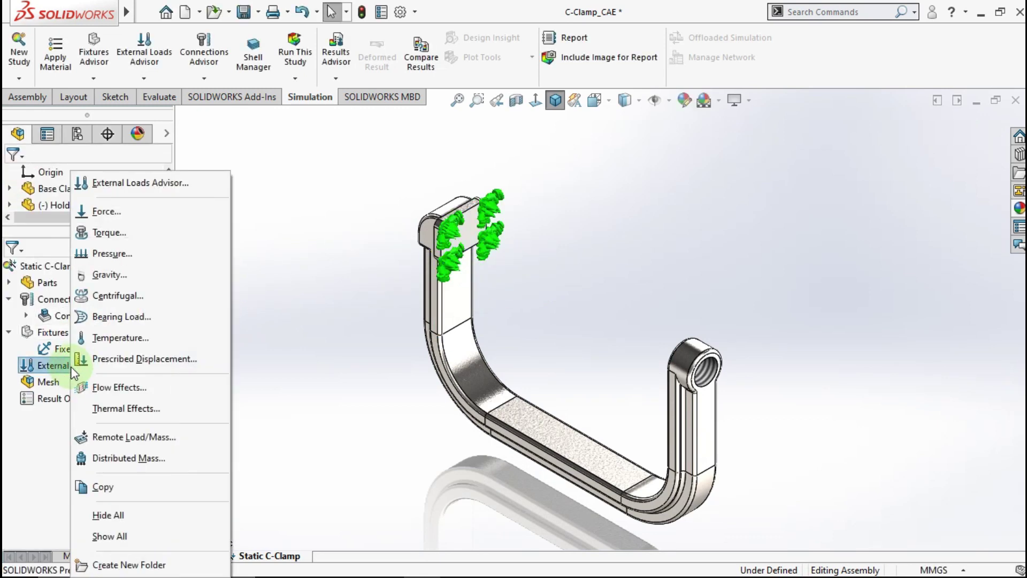
left_click(114, 214)
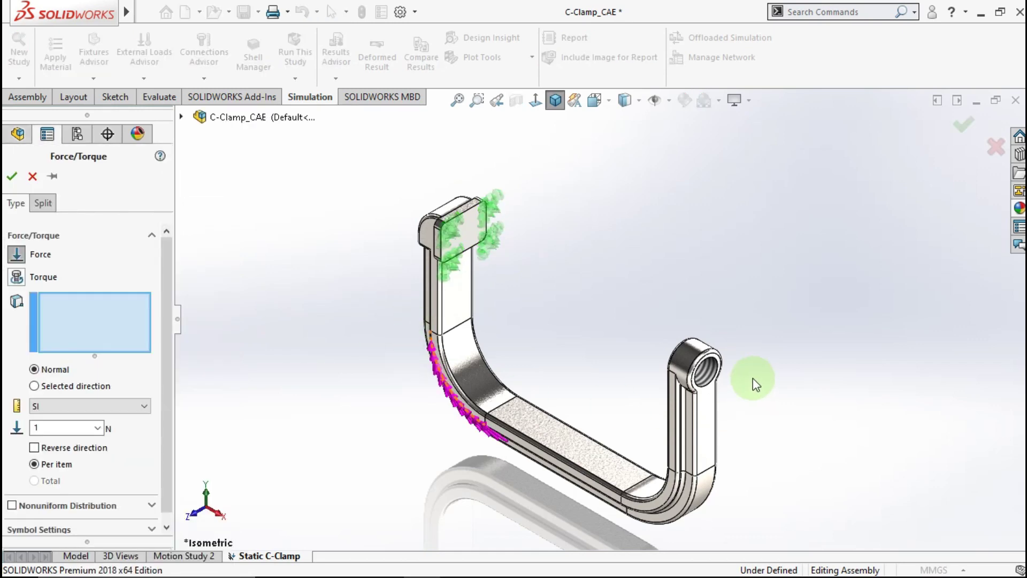
scroll(752, 378, "down", 3)
scroll(673, 379, "down", 2)
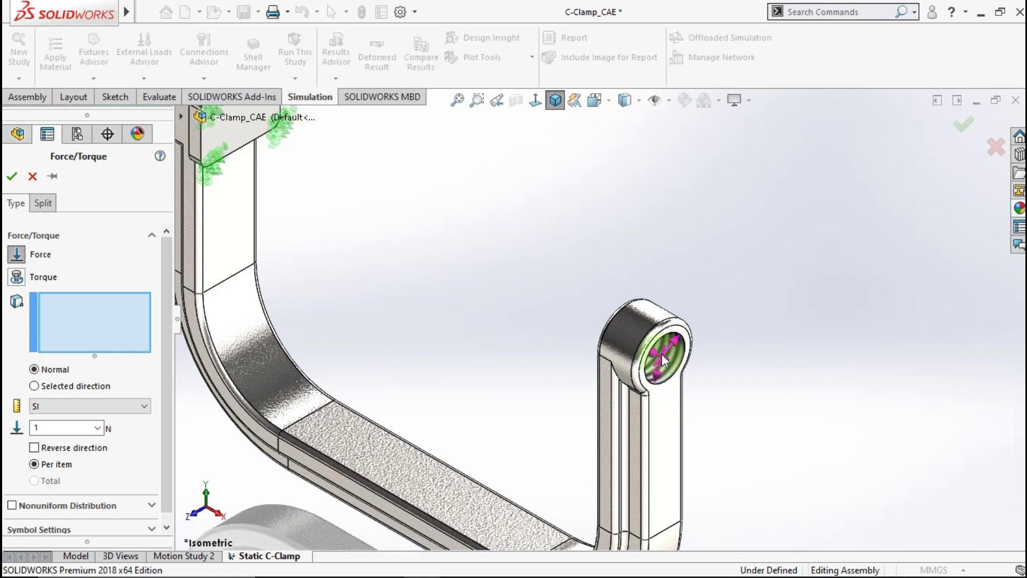
left_click(662, 354)
left_click(264, 397)
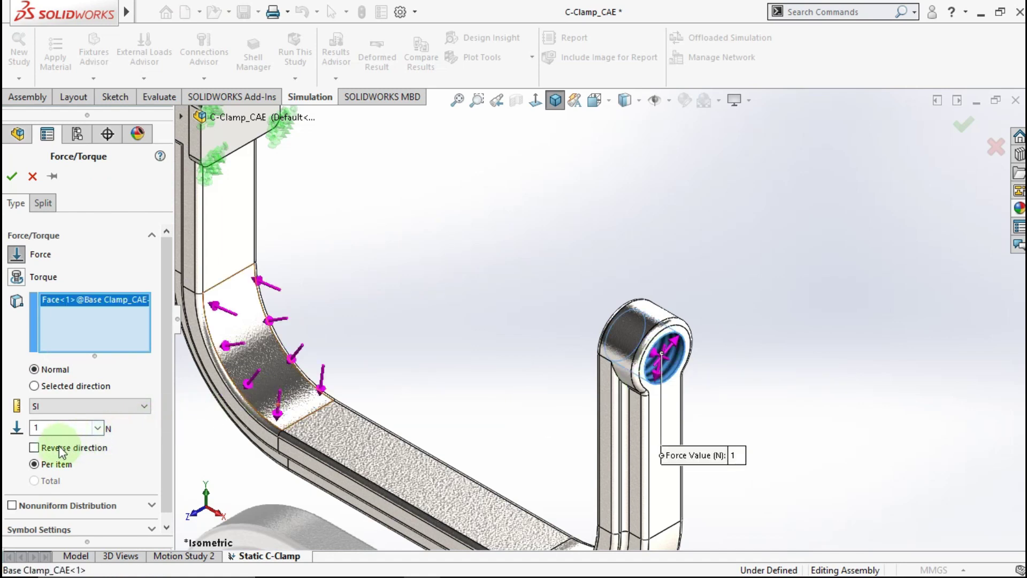
Step: Direct the force normal to the plane of the arm's side face
left_click(35, 386)
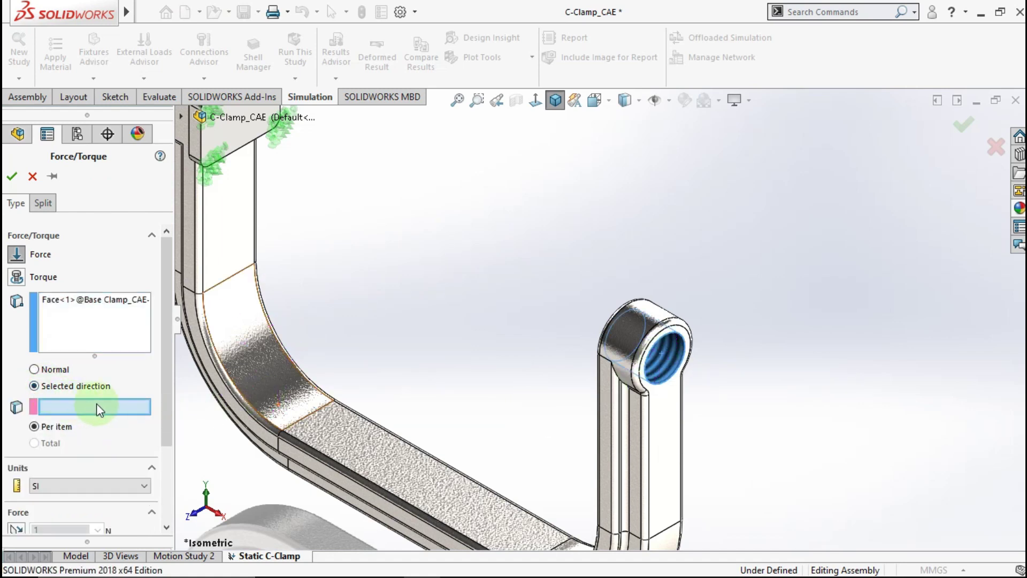
left_click(166, 382)
scroll(155, 425, "down", 3)
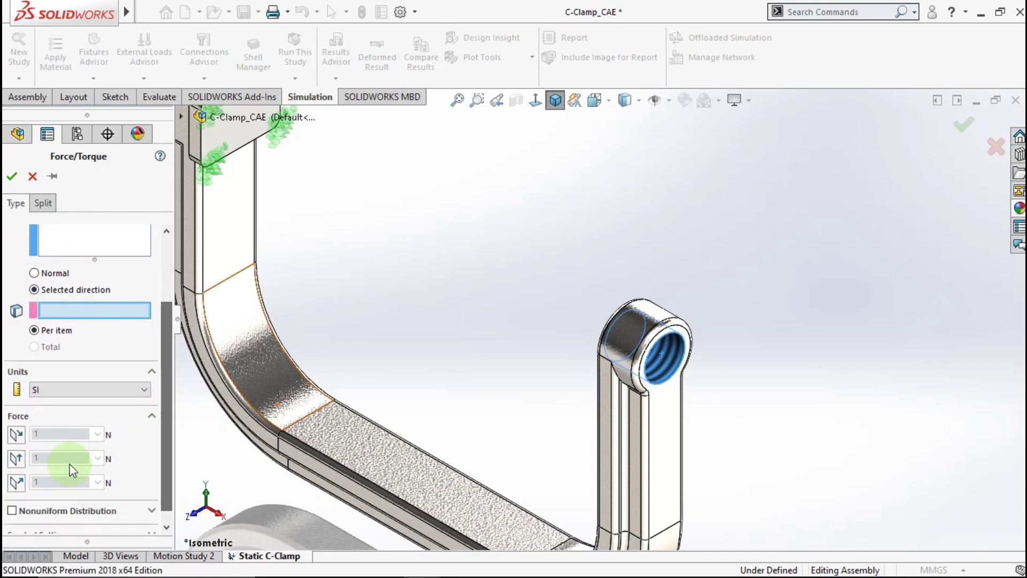
left_click(17, 484)
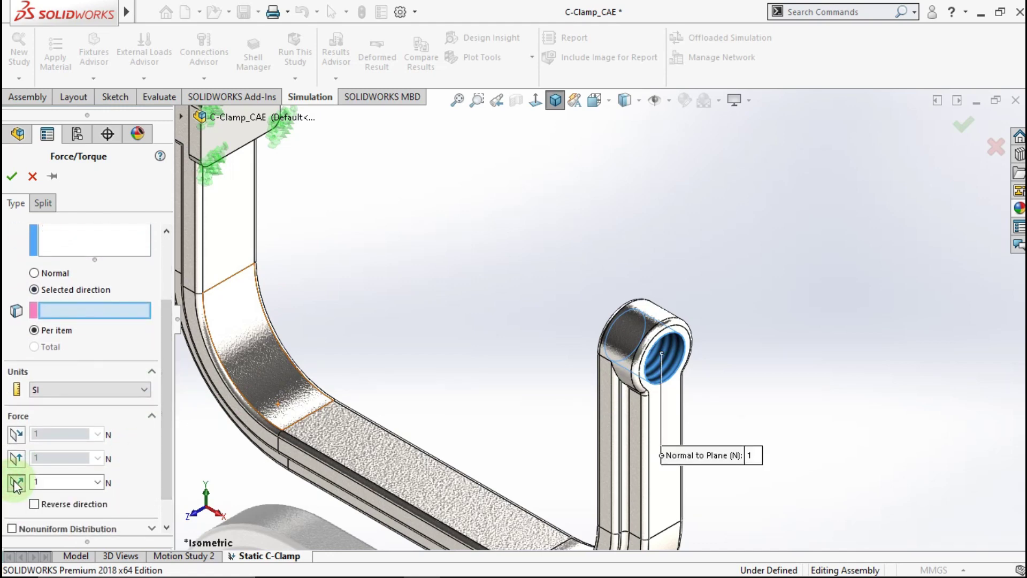
scroll(676, 354, "up", 2)
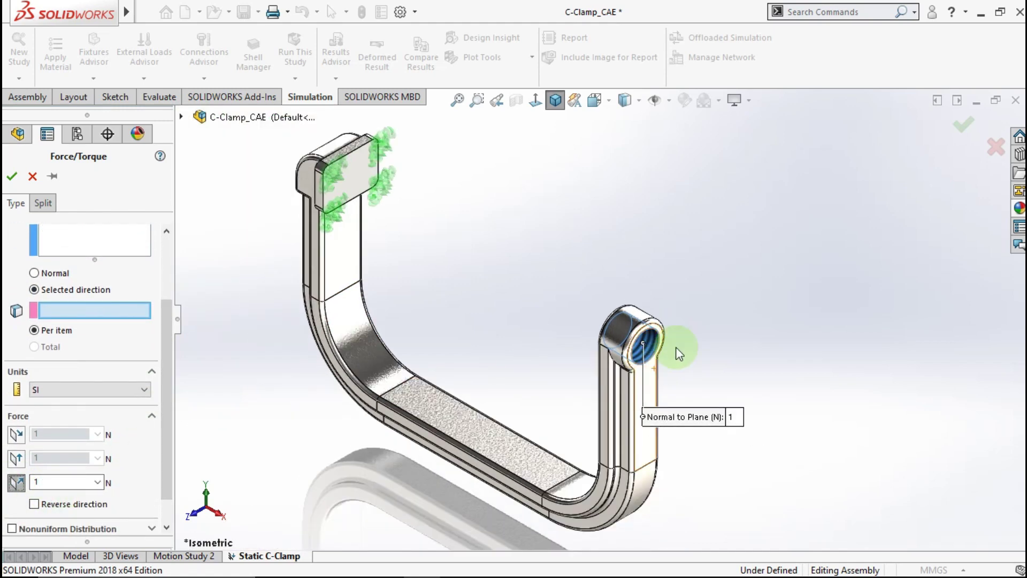
scroll(676, 354, "down", 2)
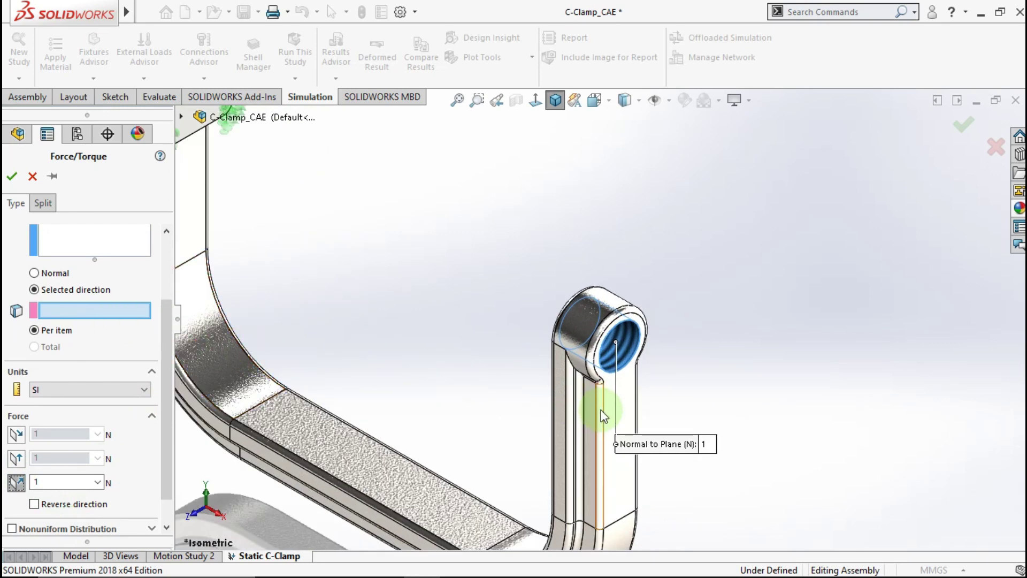
left_click(632, 396)
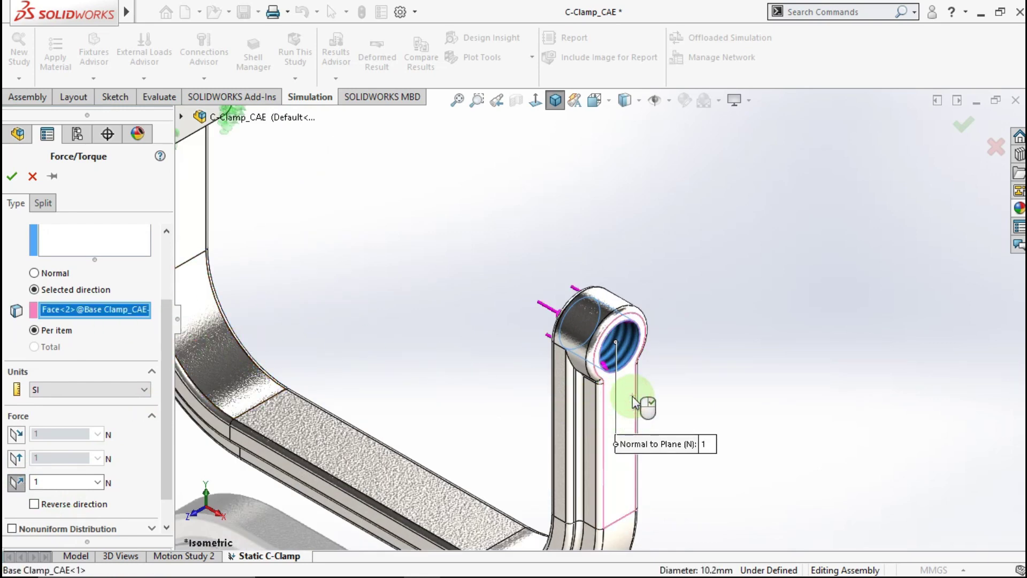
middle_click_drag(599, 386, 658, 388)
scroll(658, 388, "up", 3)
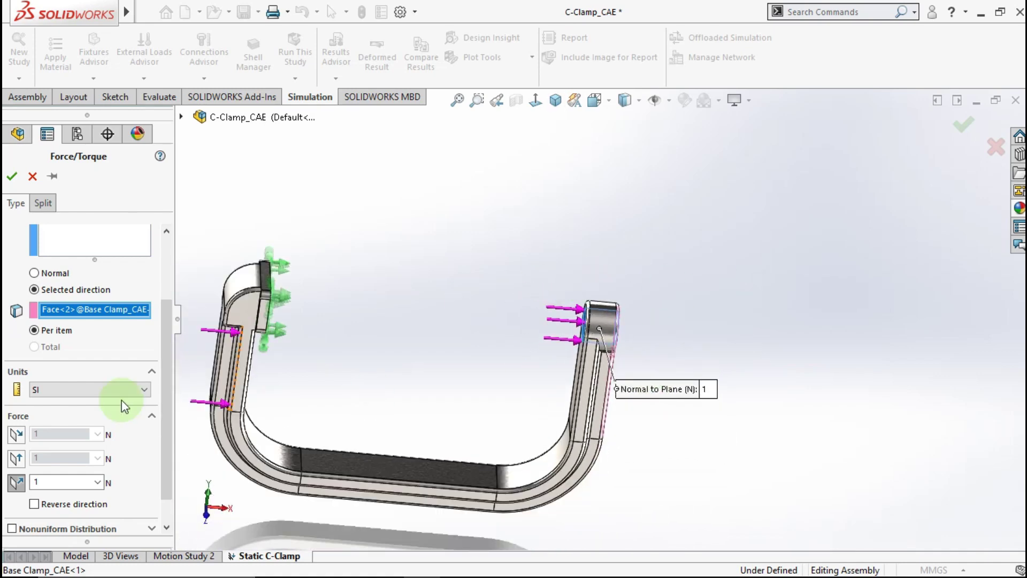
Step: Set the force magnitude to 500 N and confirm the load
left_click(75, 482)
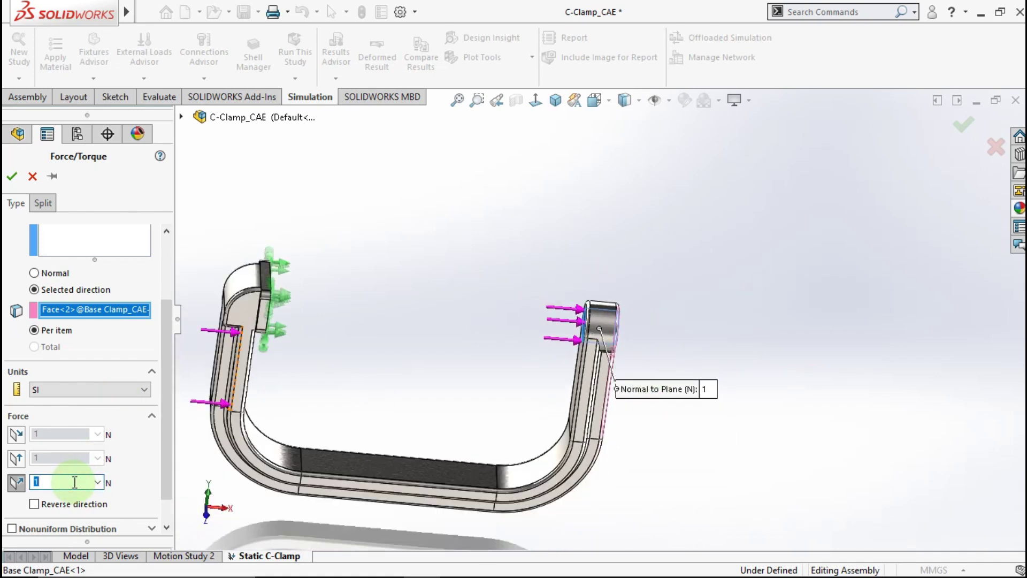
type("500")
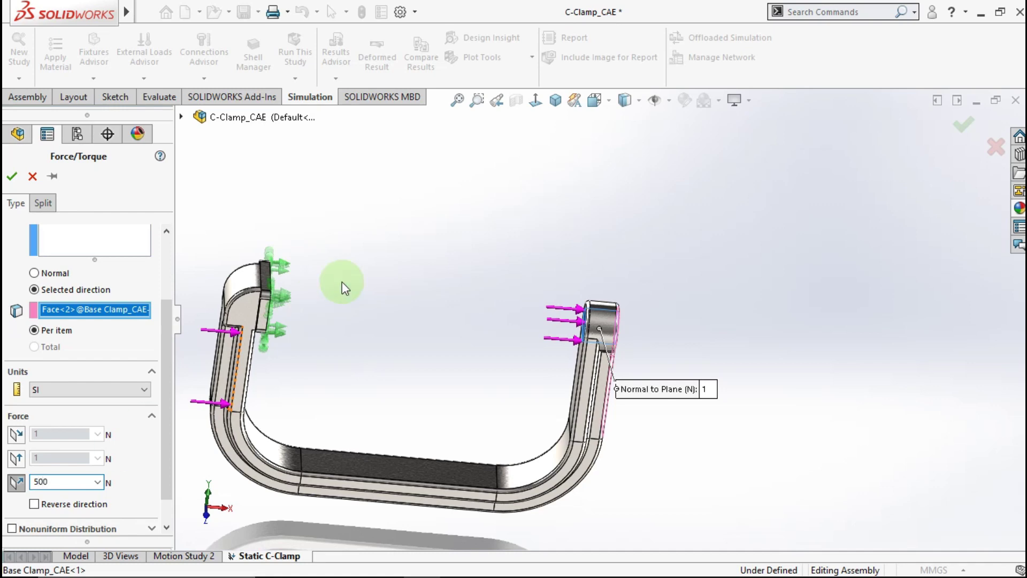
middle_click_drag(535, 413, 509, 379)
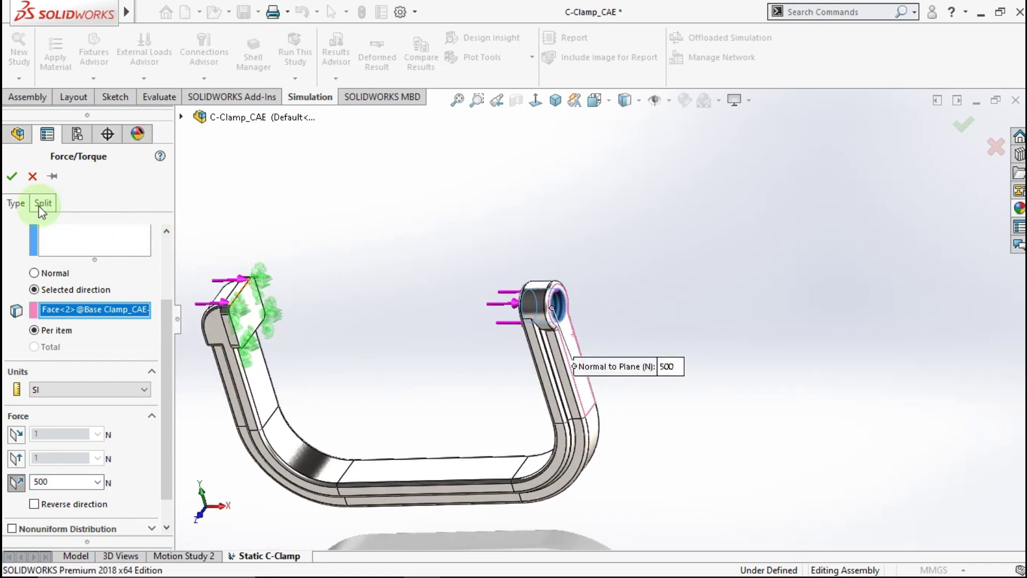
left_click(14, 177)
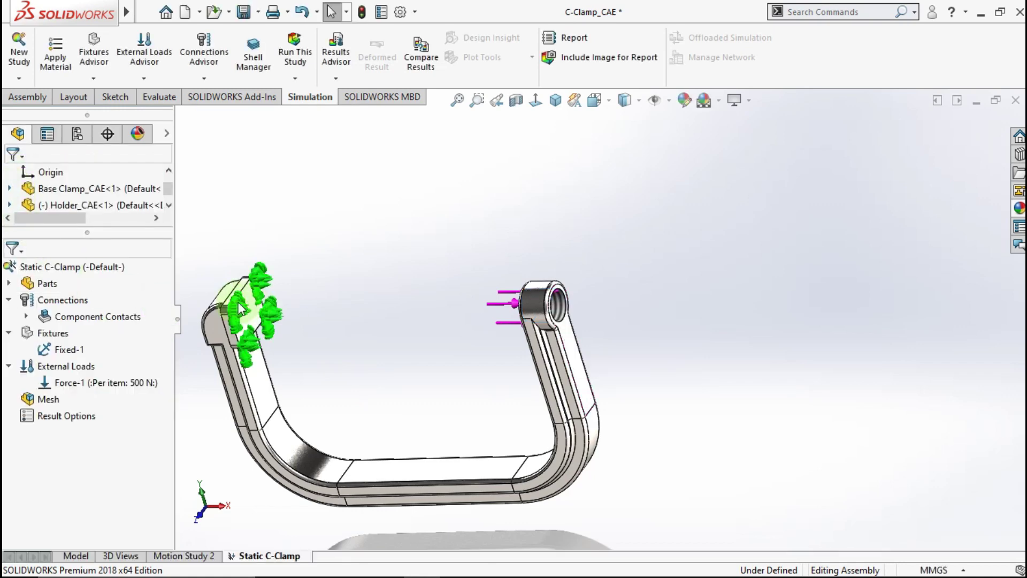
Step: Orbit the clamp, restore the isometric view, and bring up the Mesh commands
middle_click_drag(435, 320, 541, 302)
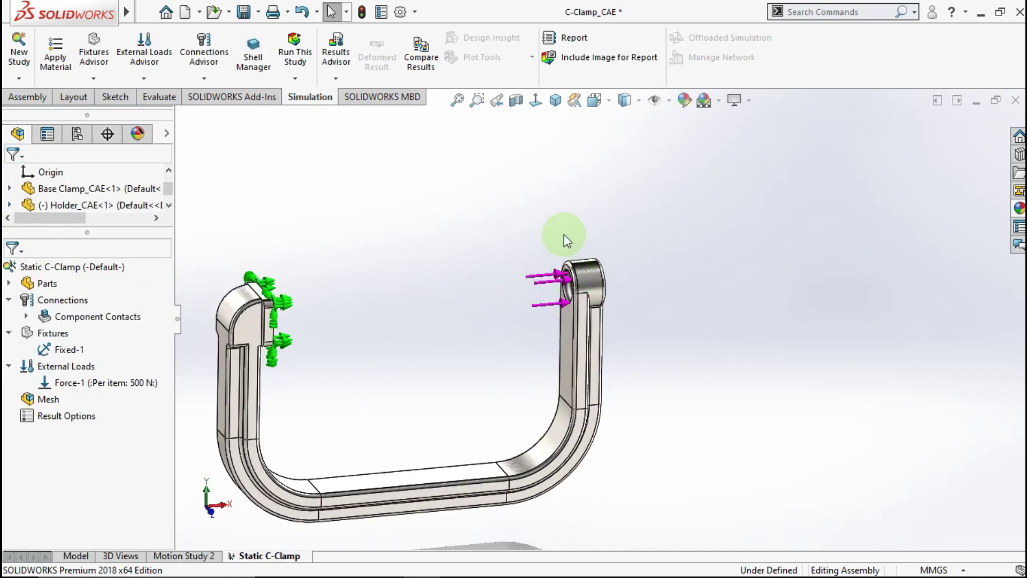
middle_click_drag(551, 229, 550, 126)
left_click(557, 101)
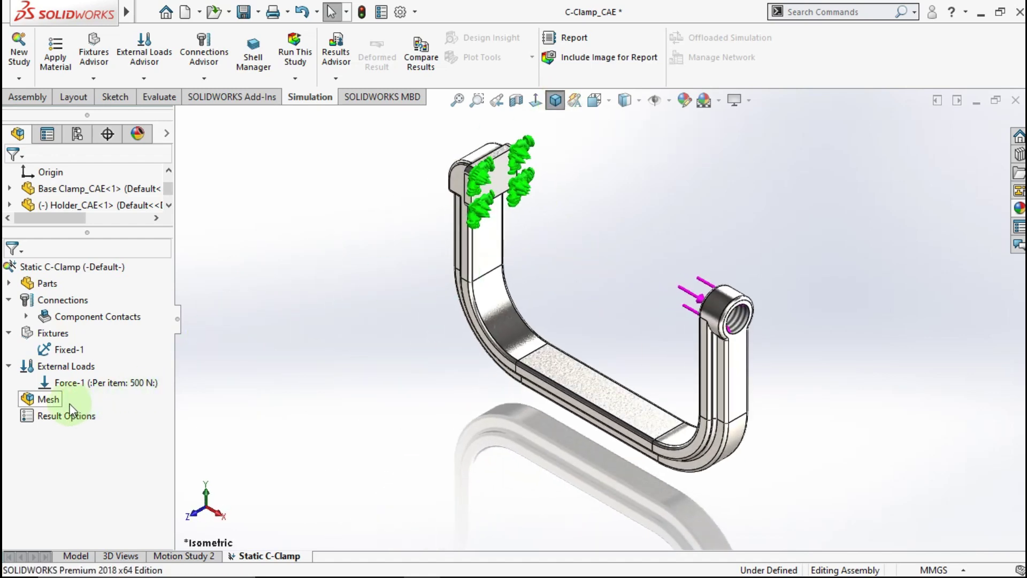
right_click(49, 406)
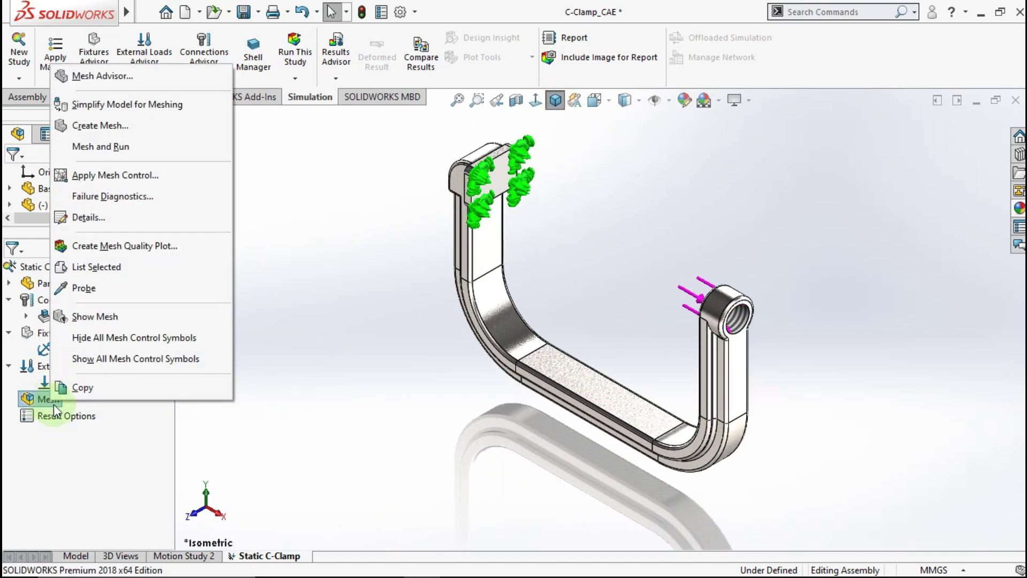
Step: Create the mesh with mesh parameters reset to the default density
left_click(118, 127)
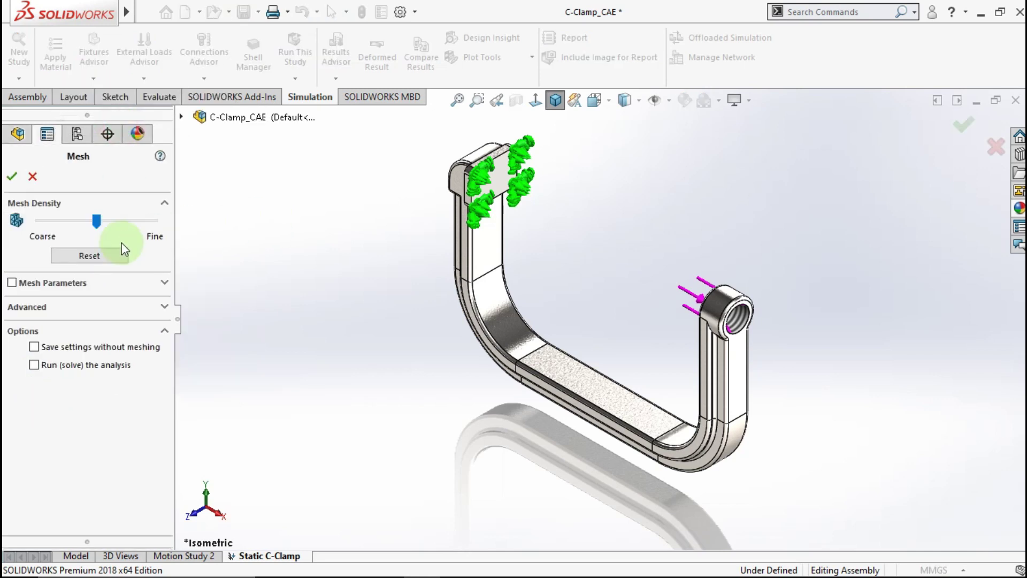
left_click(40, 282)
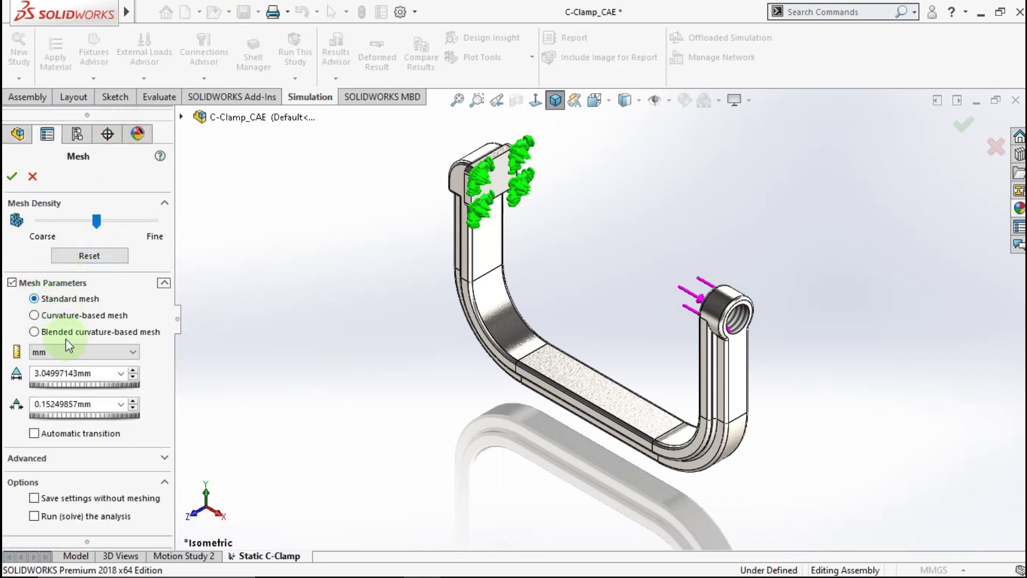
left_click(91, 262)
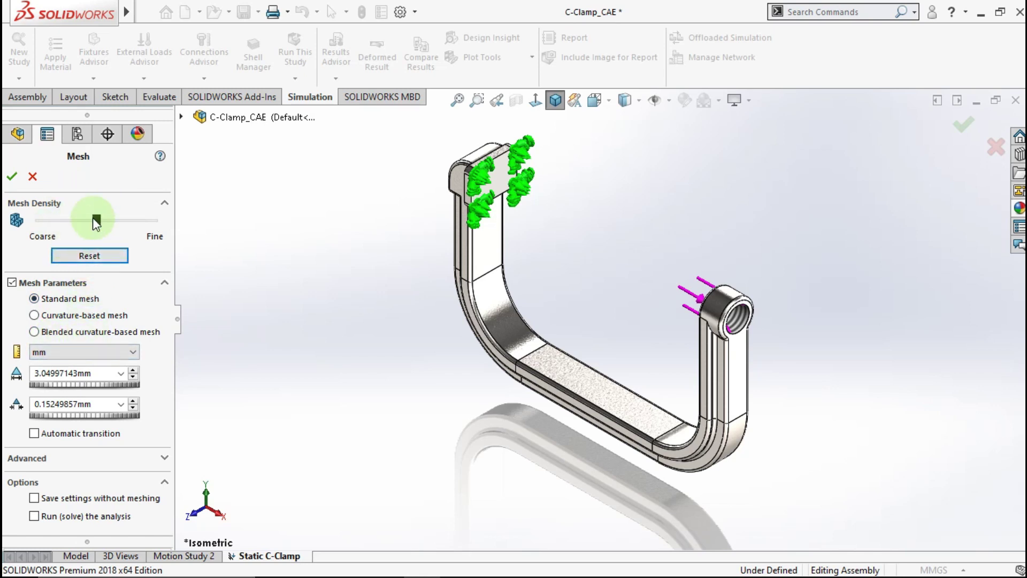
left_click(10, 178)
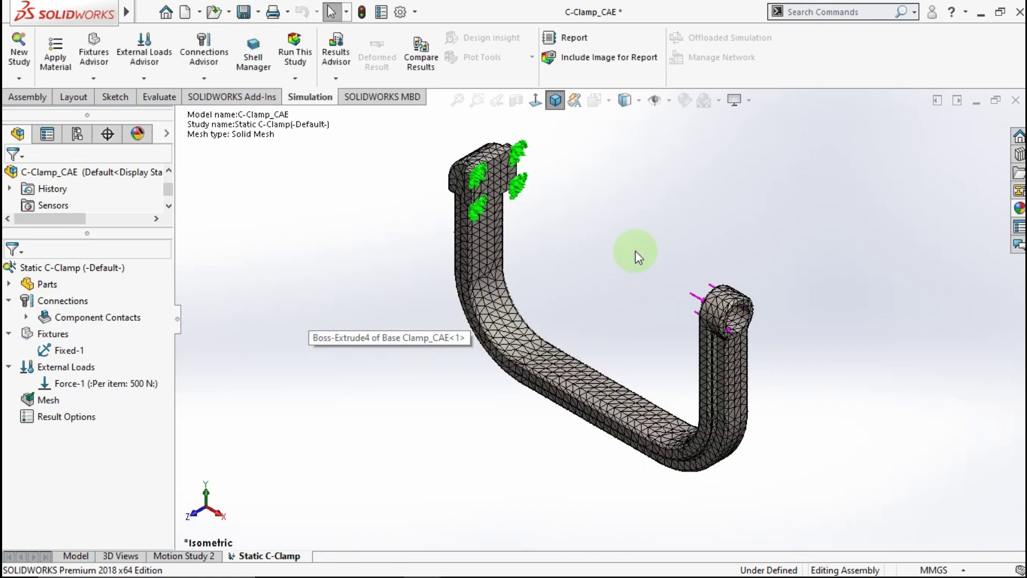
Step: Return the meshed clamp to isometric view and run the static study
middle_click_drag(611, 300, 615, 165)
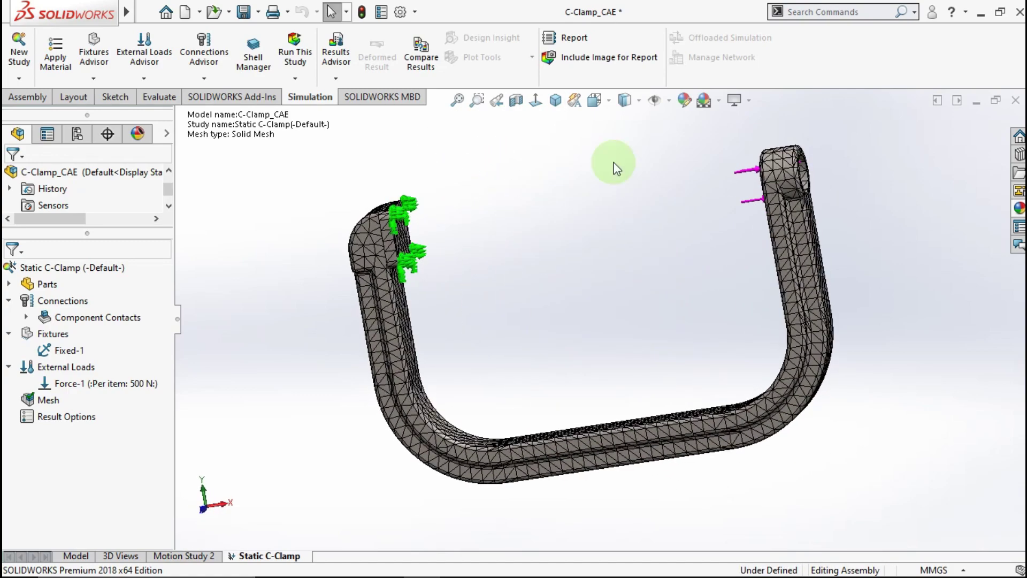
left_click(557, 100)
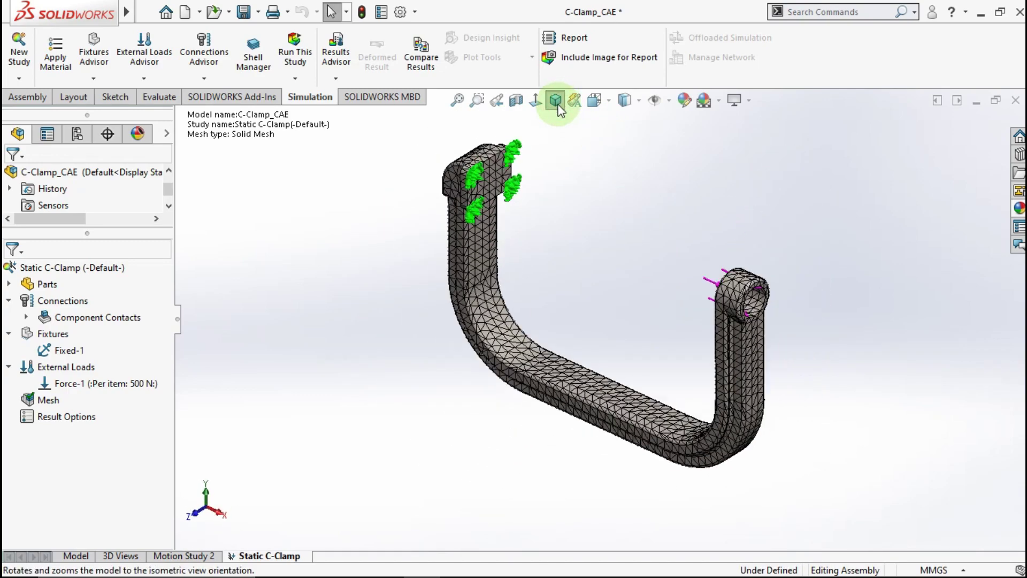
left_click(291, 56)
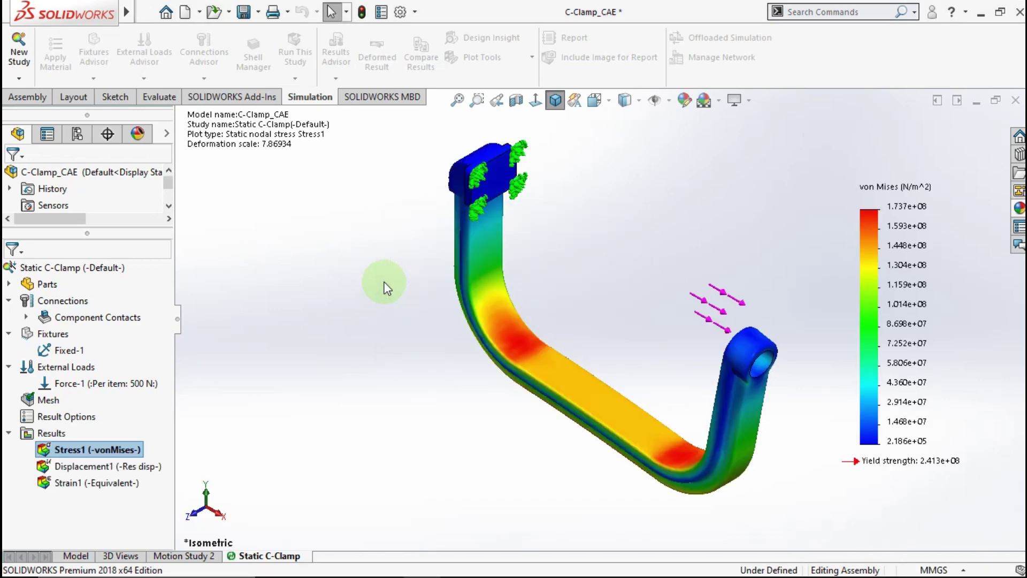
Step: Rotate the stress plot slightly and select the Stress1 (-vonMises-) result
middle_click_drag(606, 318, 609, 363)
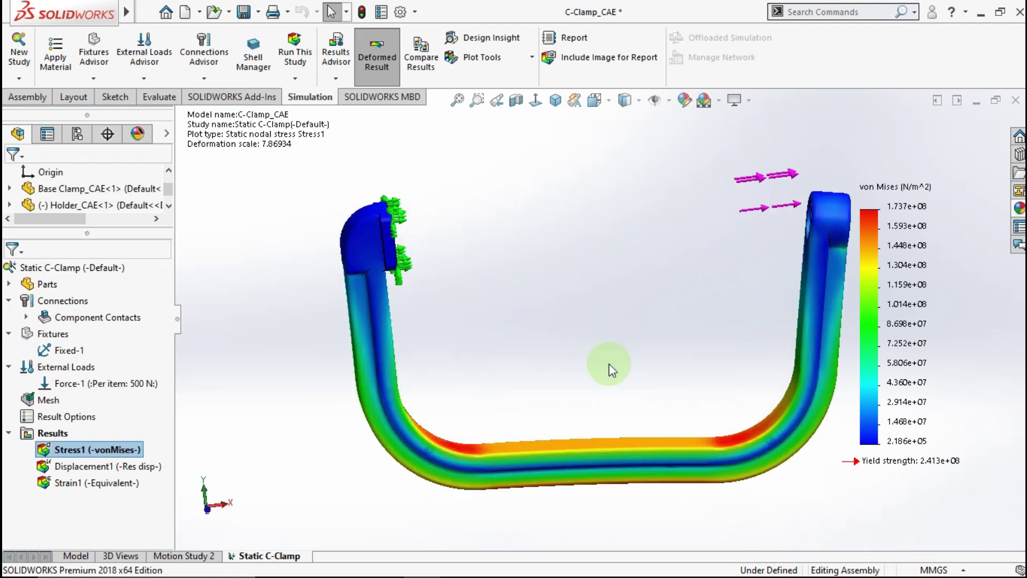
middle_click_drag(755, 428, 766, 403)
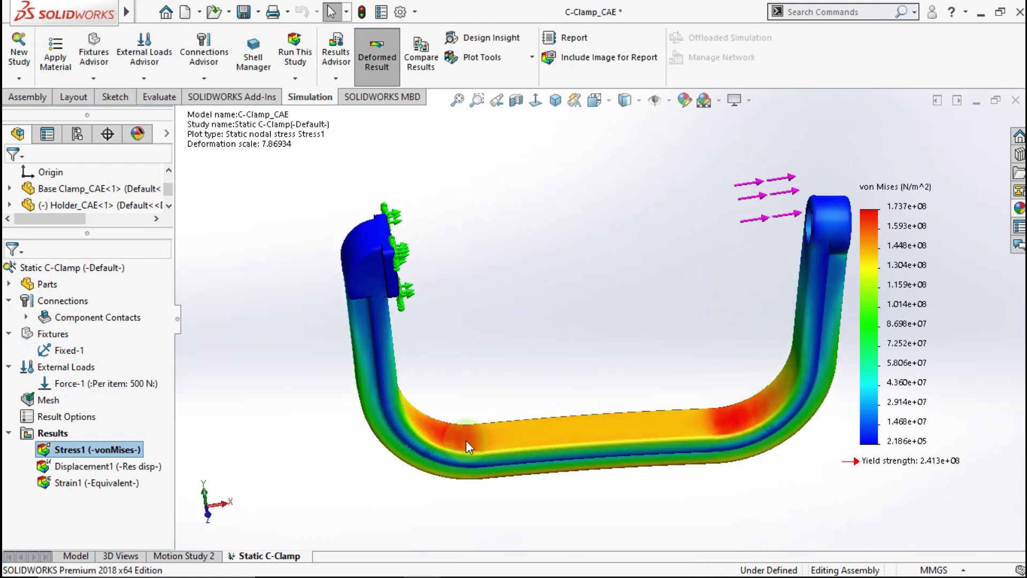
left_click(128, 451)
Step: Edit the Stress1 definition to show N/mm^2 (MPa) at true scale
right_click(118, 452)
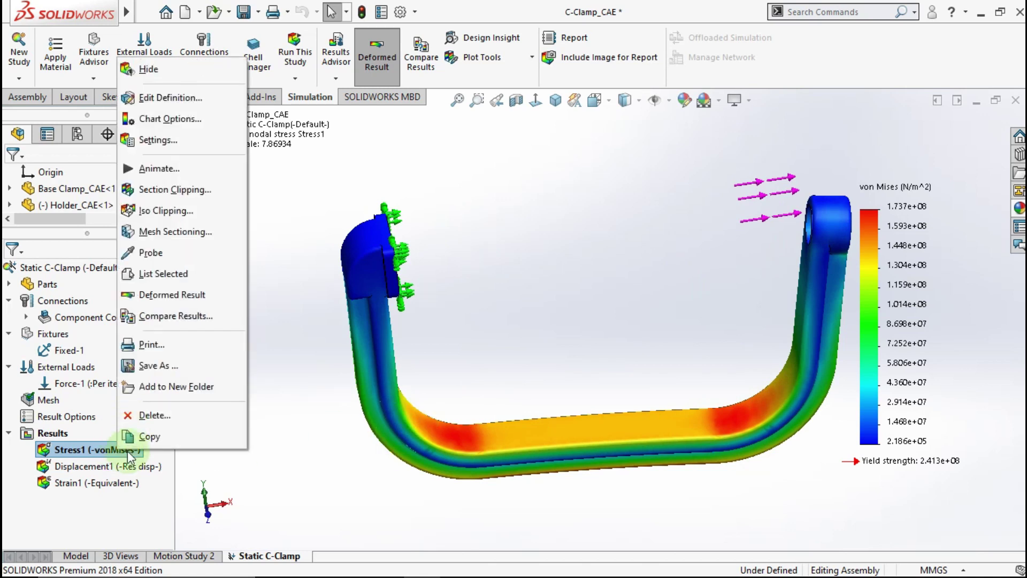
left_click(155, 97)
left_click(192, 163)
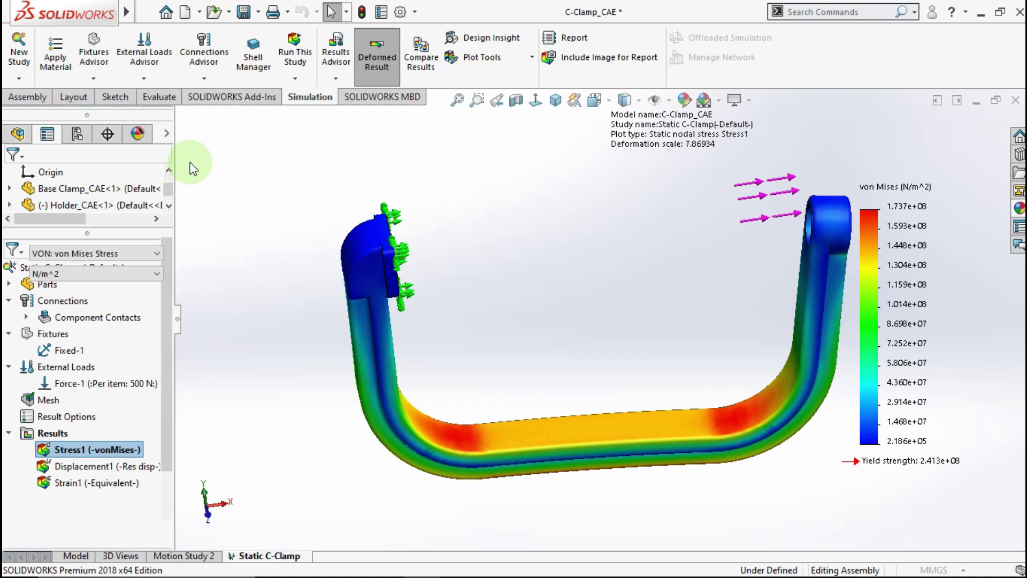
left_click(62, 283)
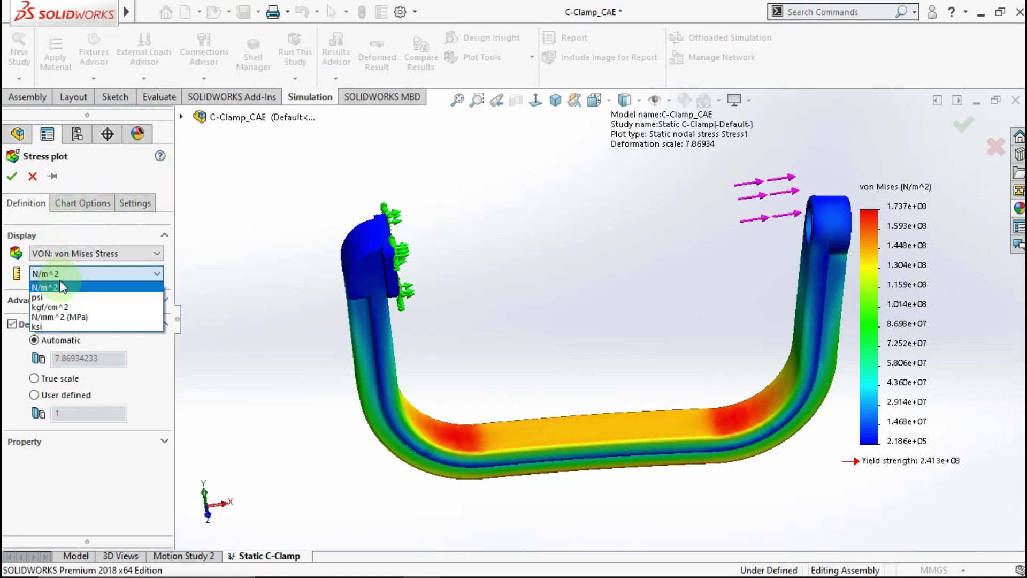
left_click(69, 316)
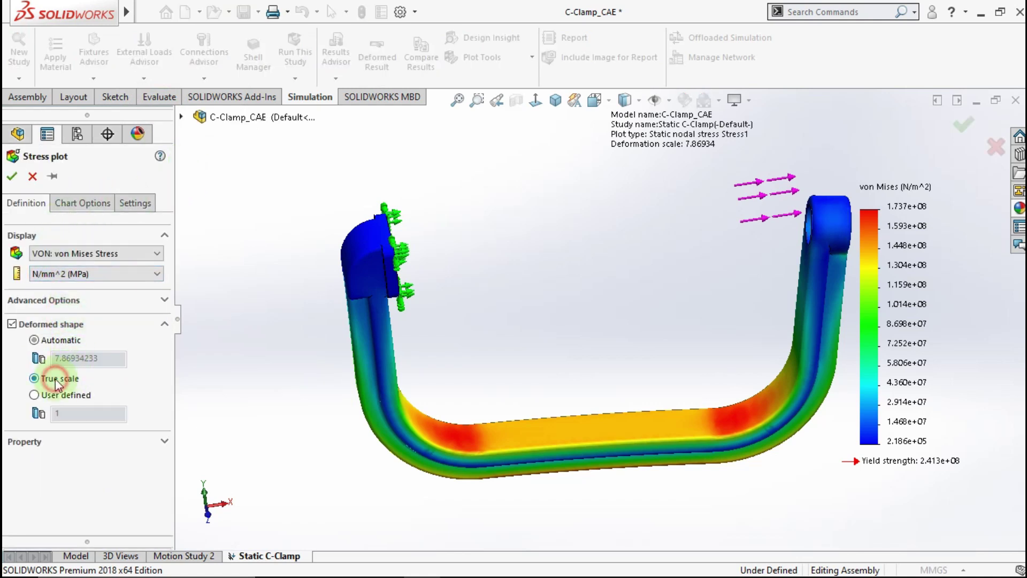
Step: Show the max annotation and set the legend to floating format with 2 decimals
left_click(92, 203)
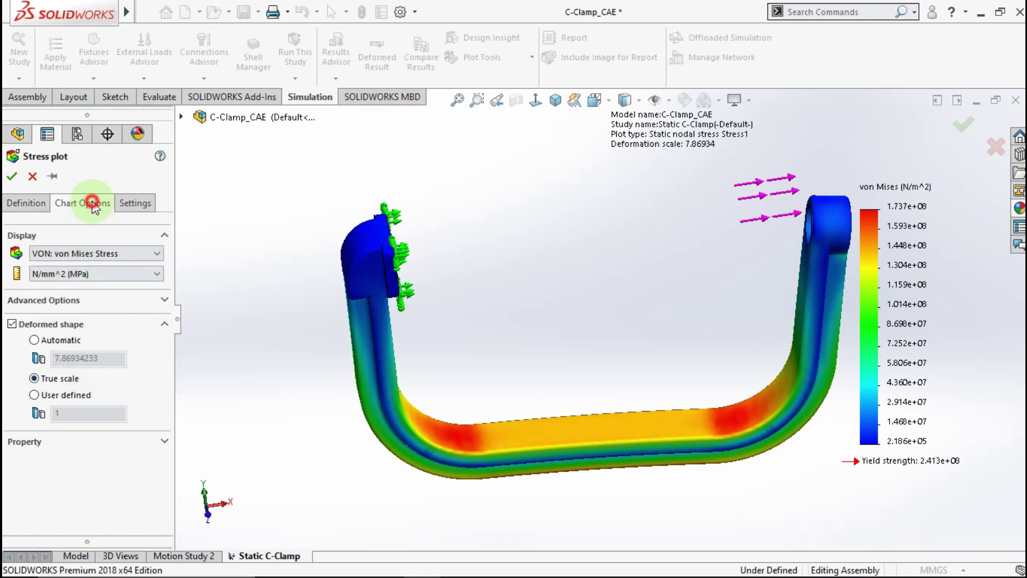
left_click(75, 270)
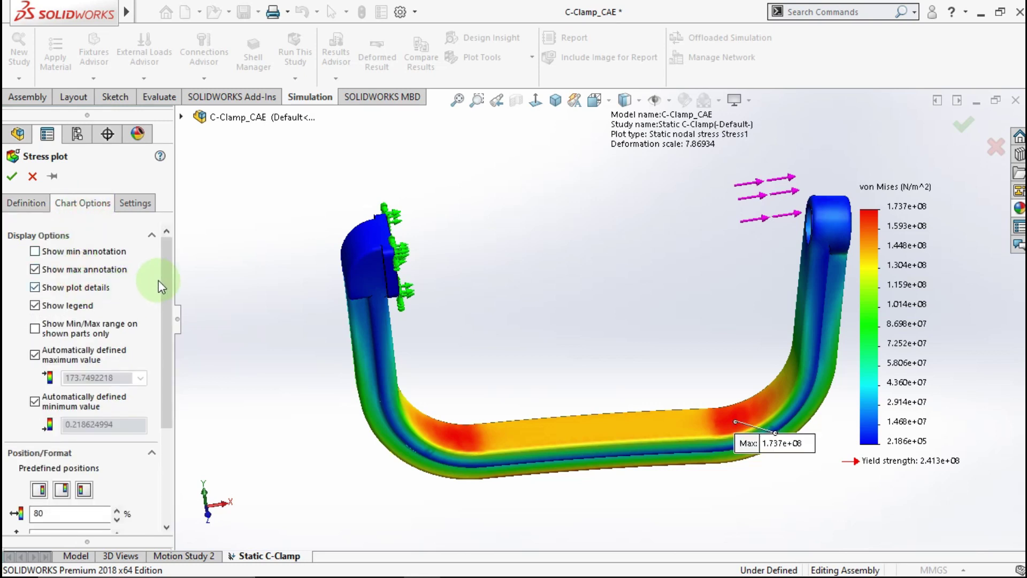
left_click_drag(160, 283, 153, 358)
left_click(95, 447)
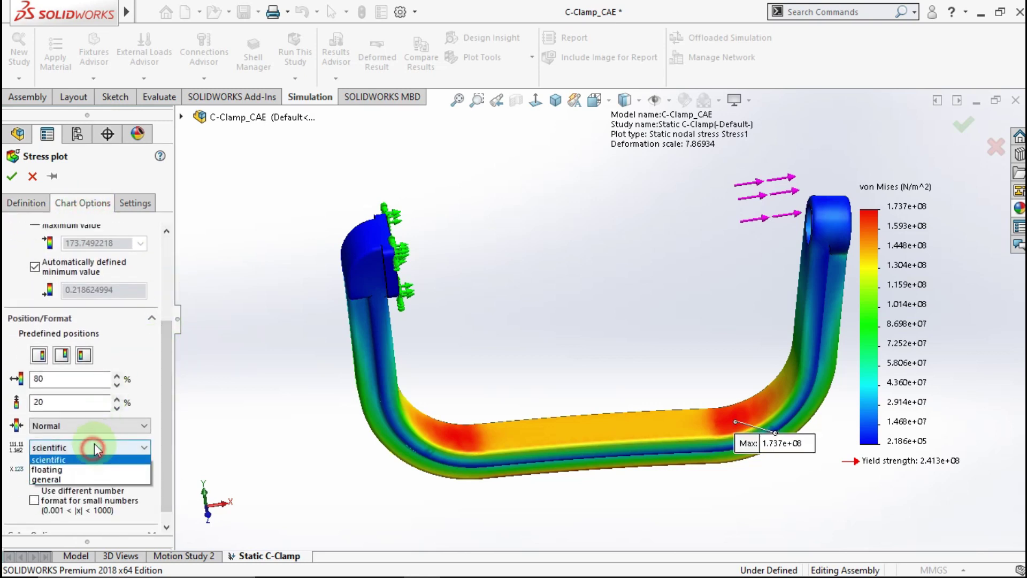
left_click(63, 471)
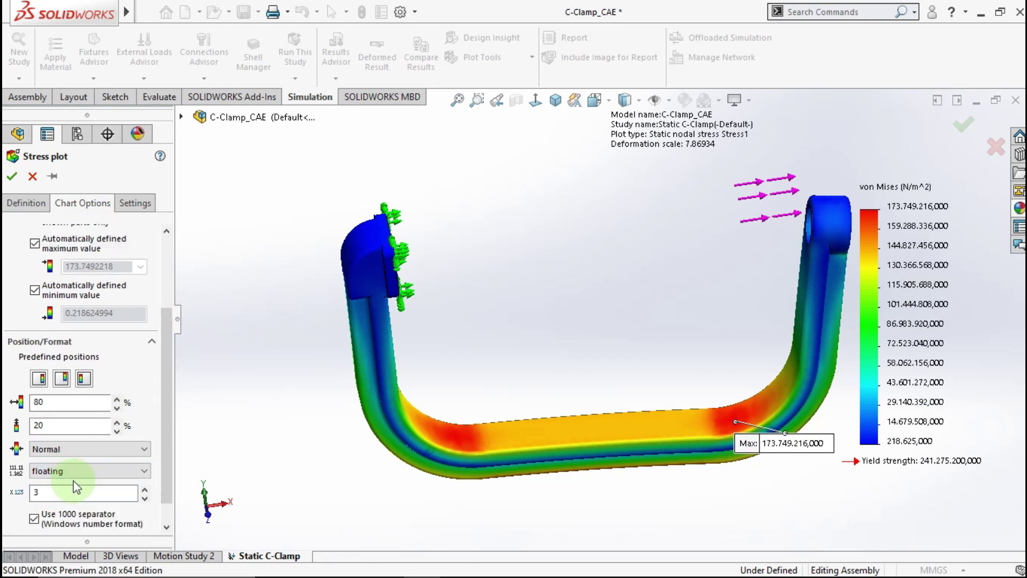
left_click(96, 491)
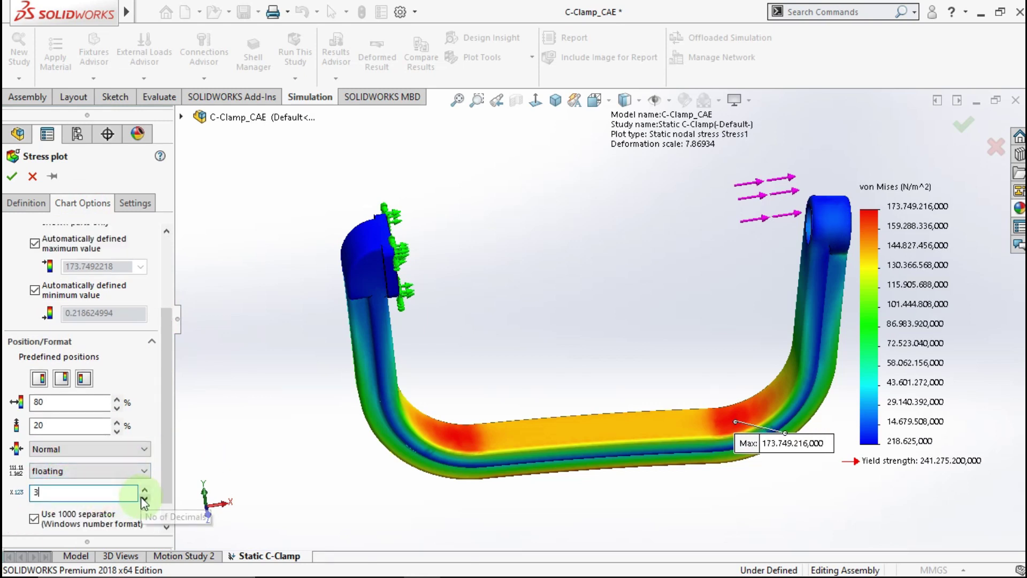
left_click(144, 499)
left_click(12, 176)
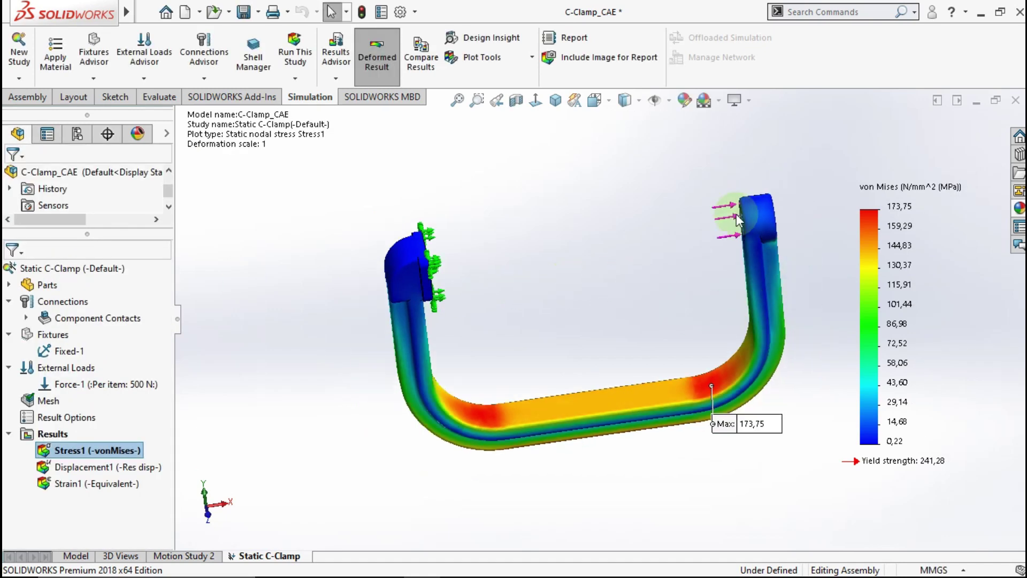
Step: Orbit the stress plot from several angles, then snap back to isometric
middle_click_drag(688, 200, 709, 337)
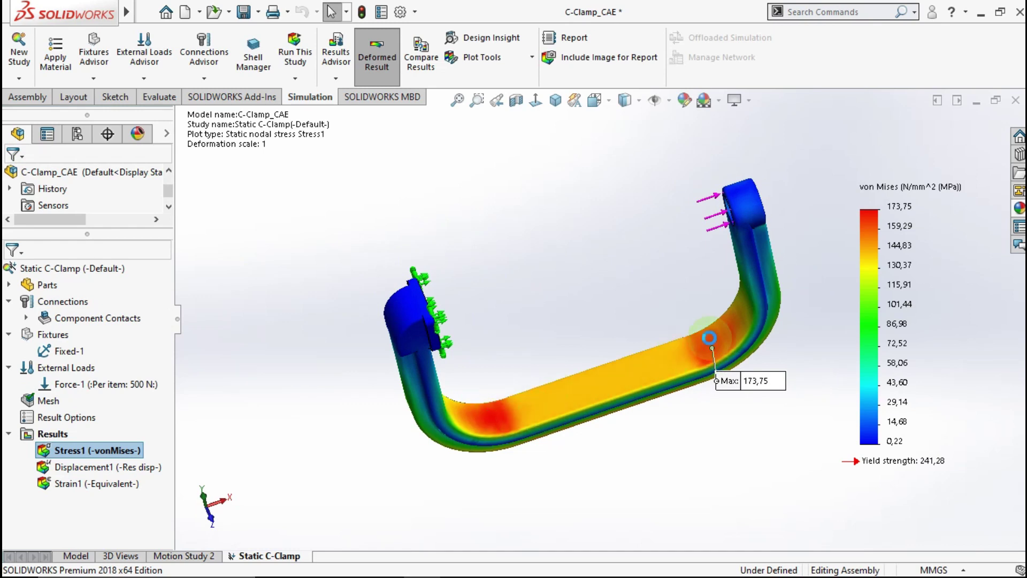
middle_click_drag(596, 316, 632, 262)
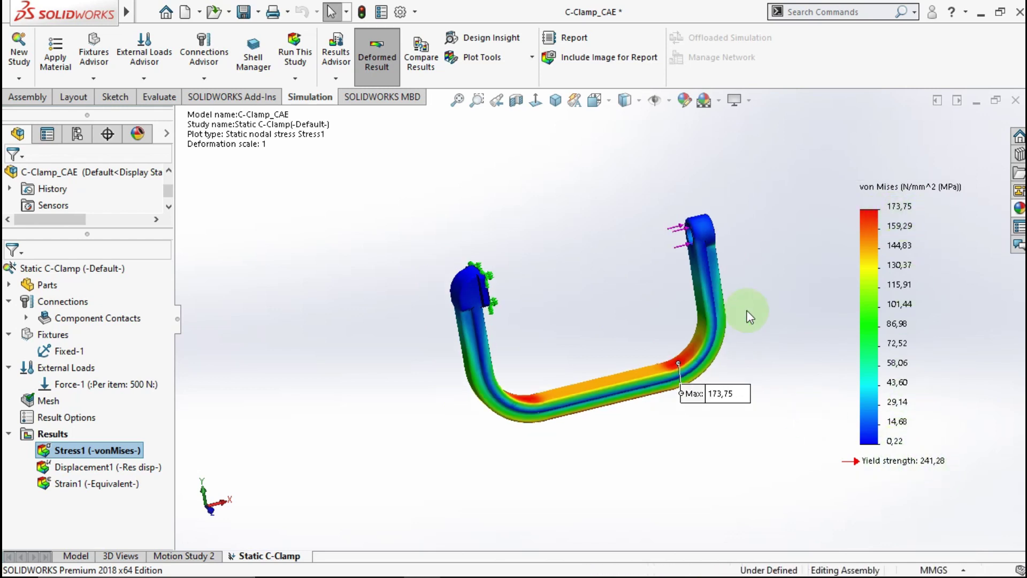
middle_click_drag(690, 235, 668, 401)
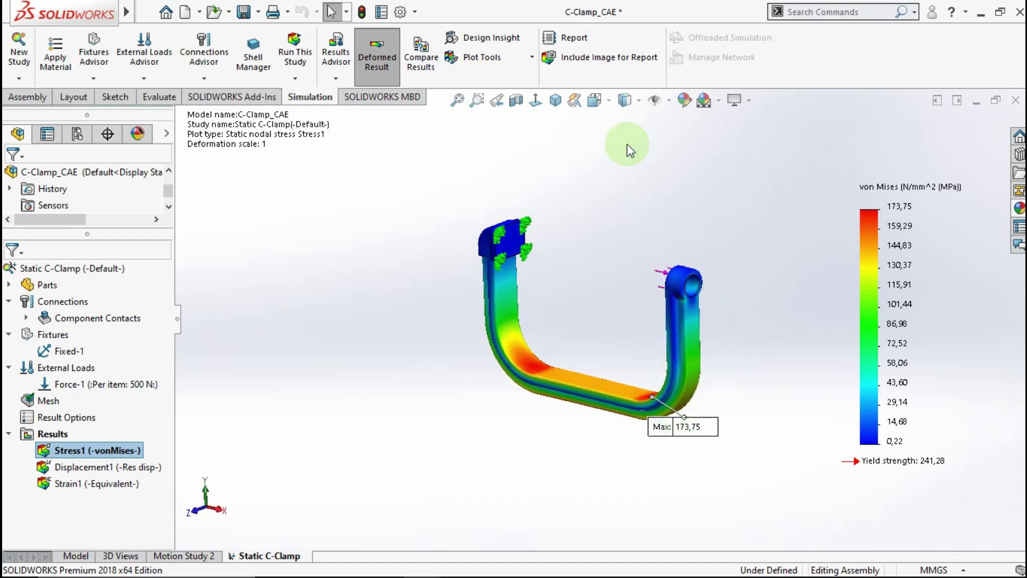
left_click(555, 102)
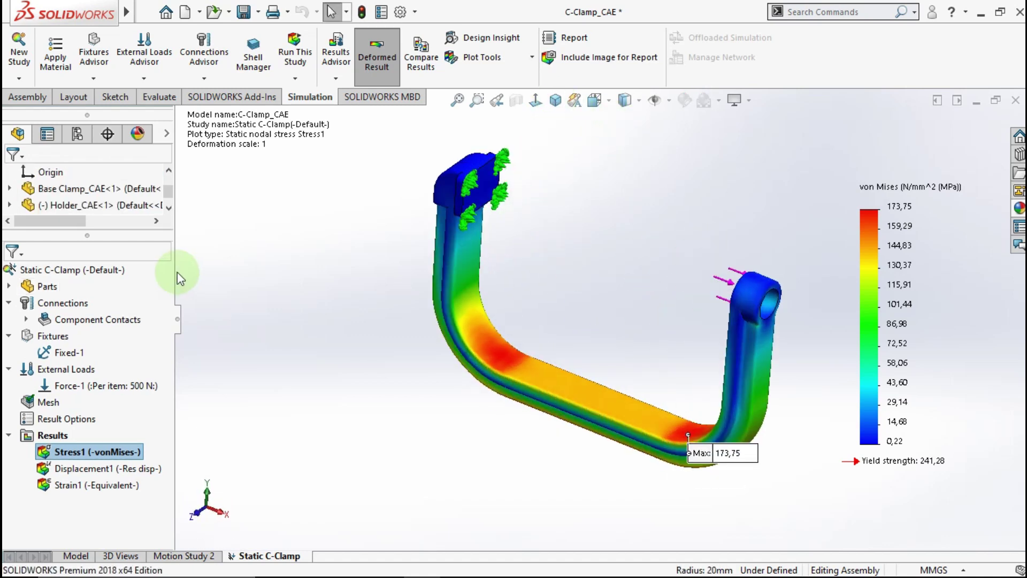
Step: Show the Displacement1 plot
left_click(114, 470)
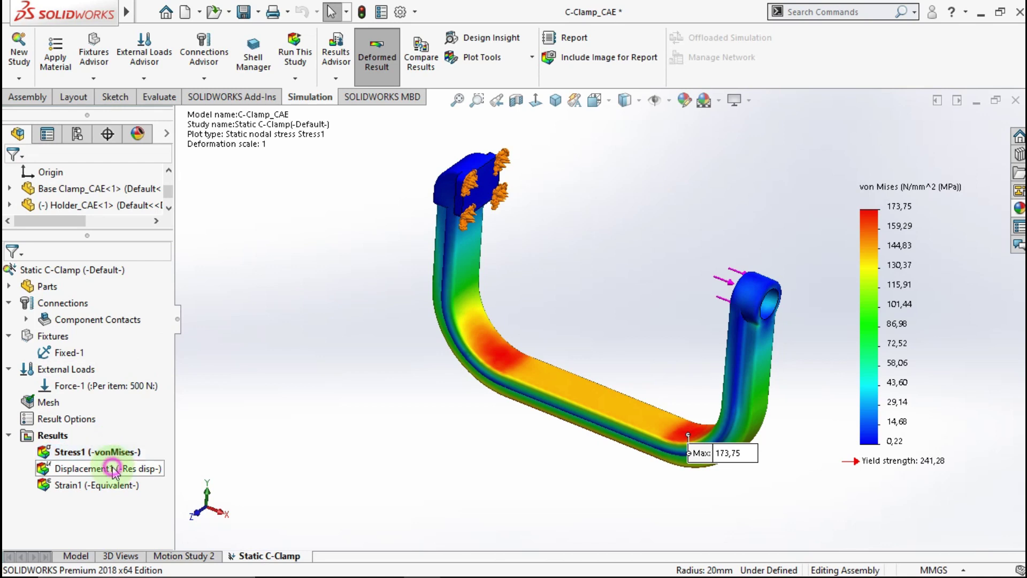
right_click(114, 469)
left_click(144, 335)
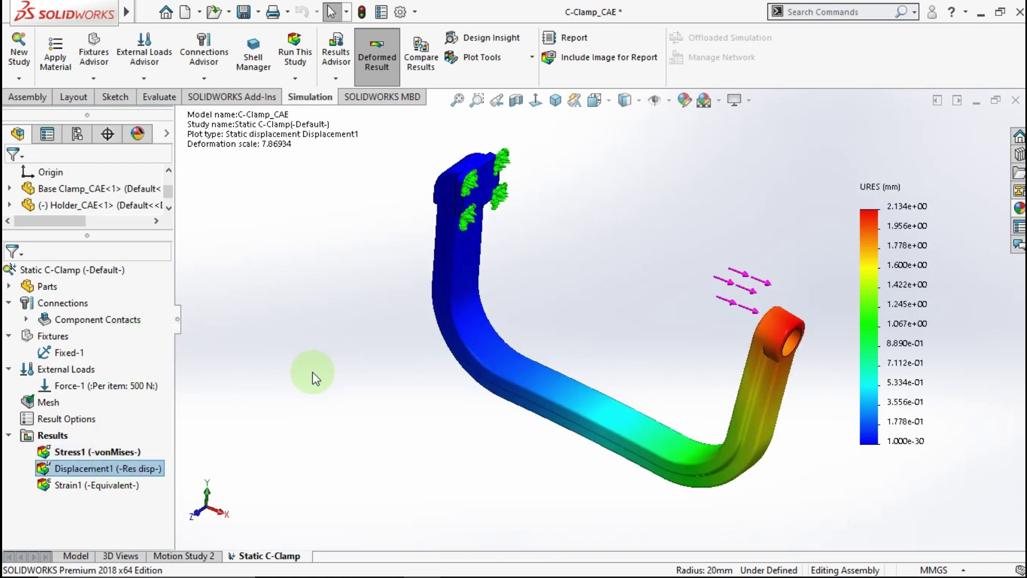
Step: Zoom in on the Displacement1 plot and snap it to the isometric view
scroll(717, 358, "down", 3)
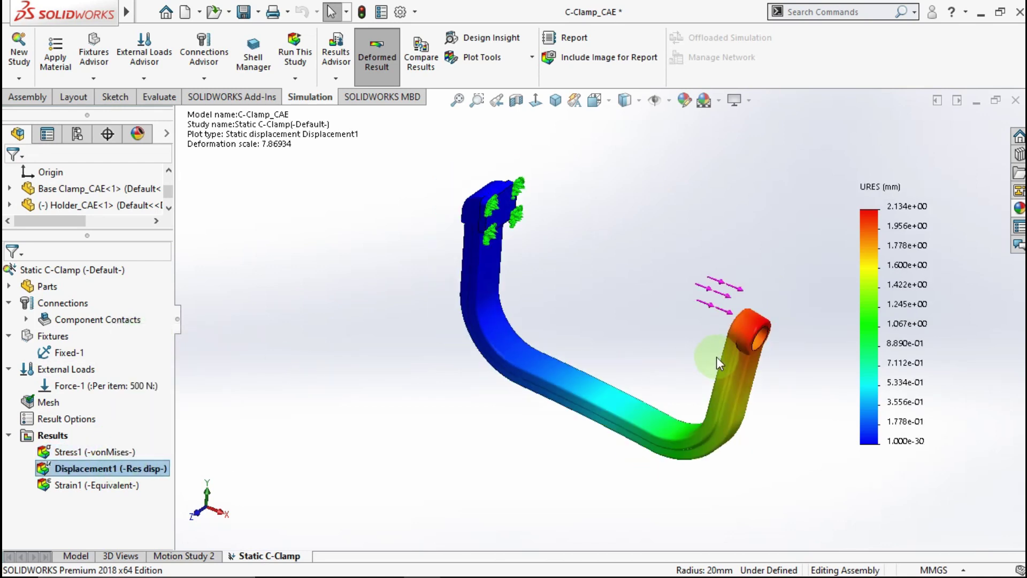
scroll(719, 363, "down", 2)
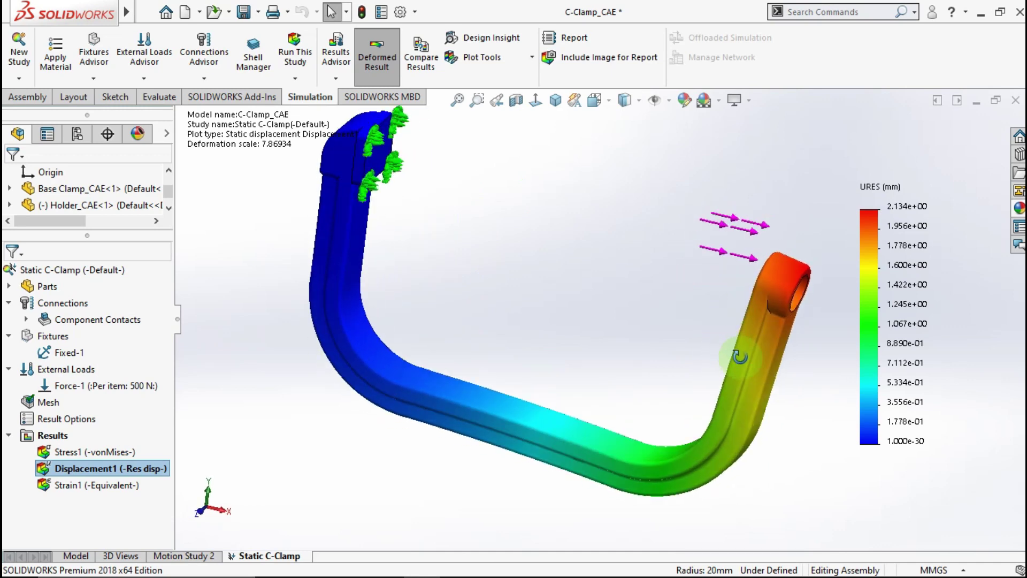
left_click(555, 100)
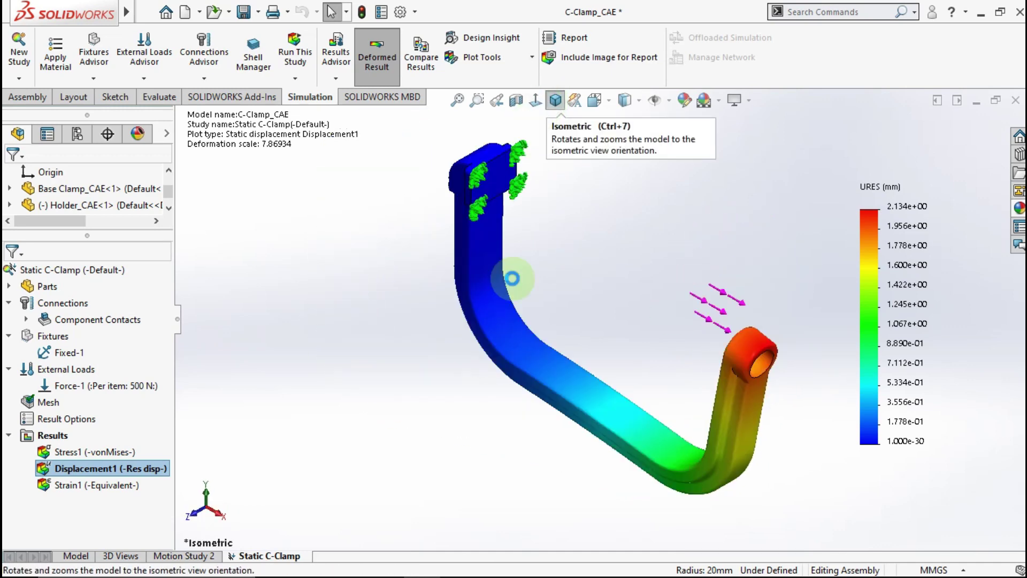
Step: Edit Displacement1 to true scale with a Max annotation and a floating, two-decimal legend
right_click(92, 465)
left_click(138, 136)
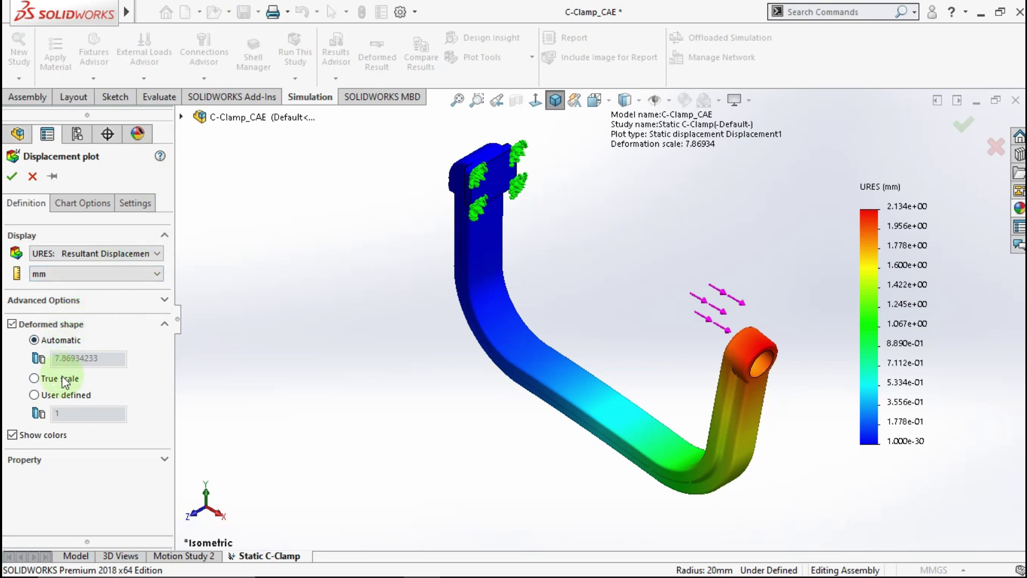
left_click(83, 203)
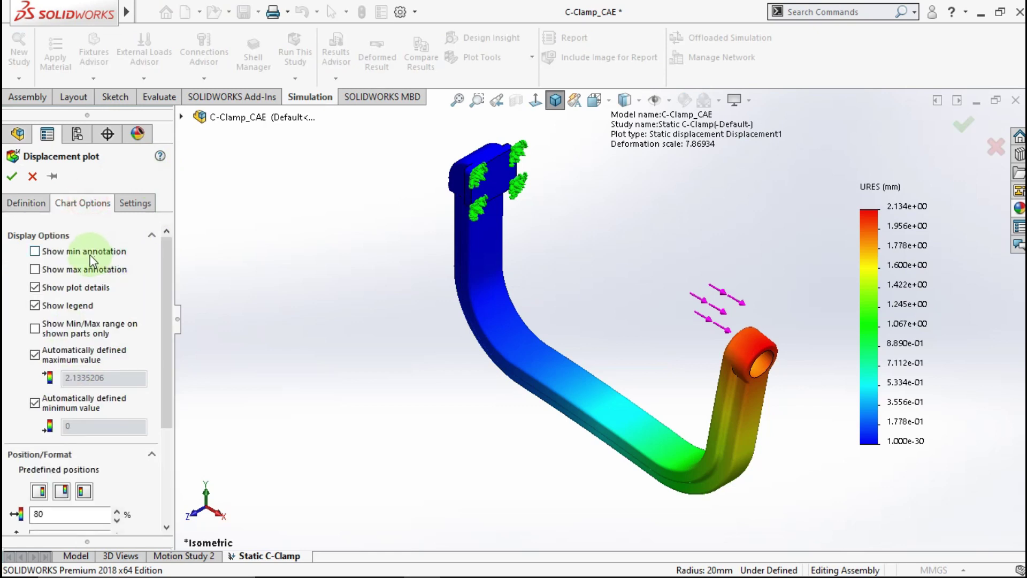
left_click(35, 269)
left_click_drag(165, 276, 161, 413)
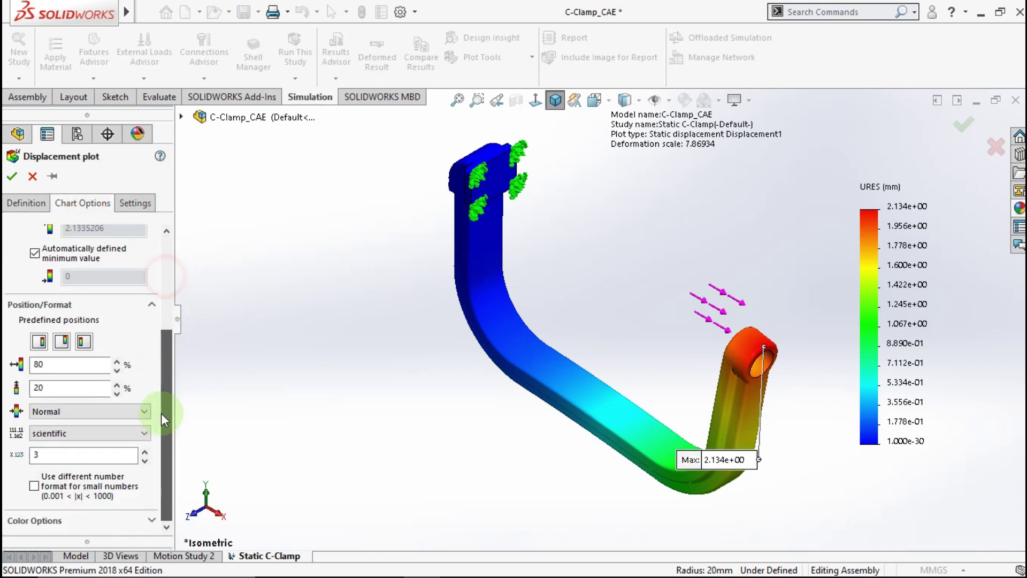
left_click(68, 436)
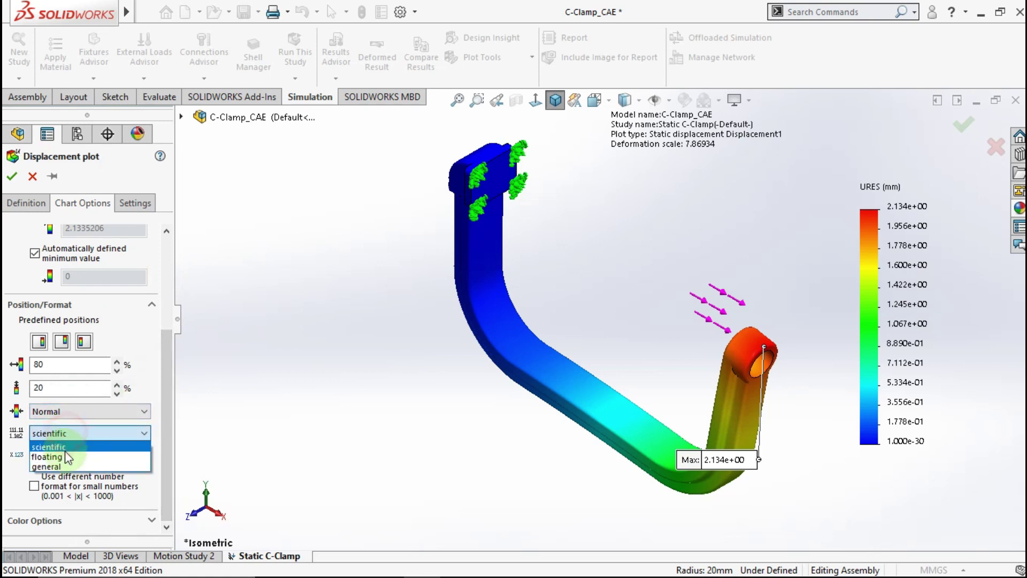
left_click(64, 457)
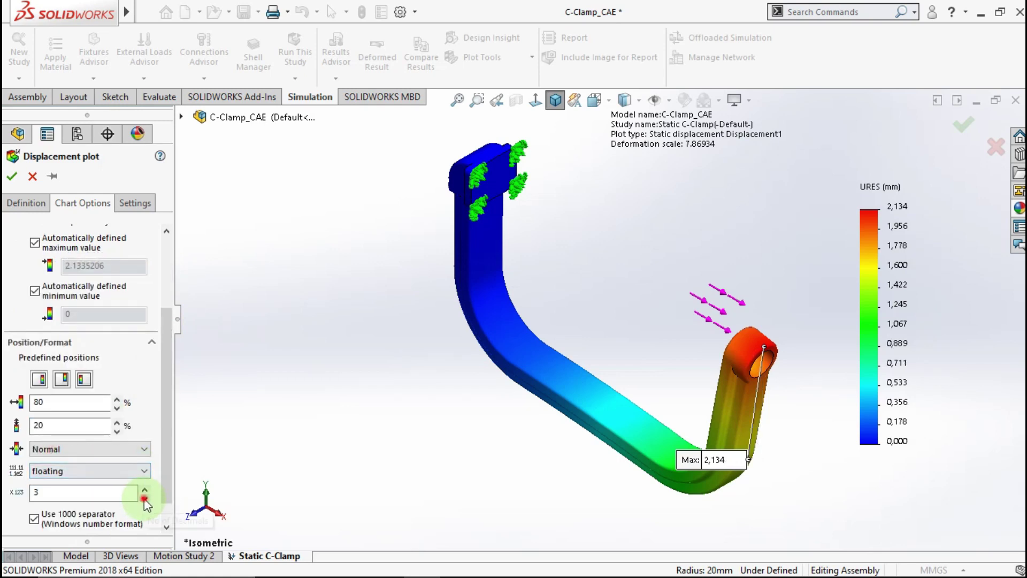
left_click(13, 176)
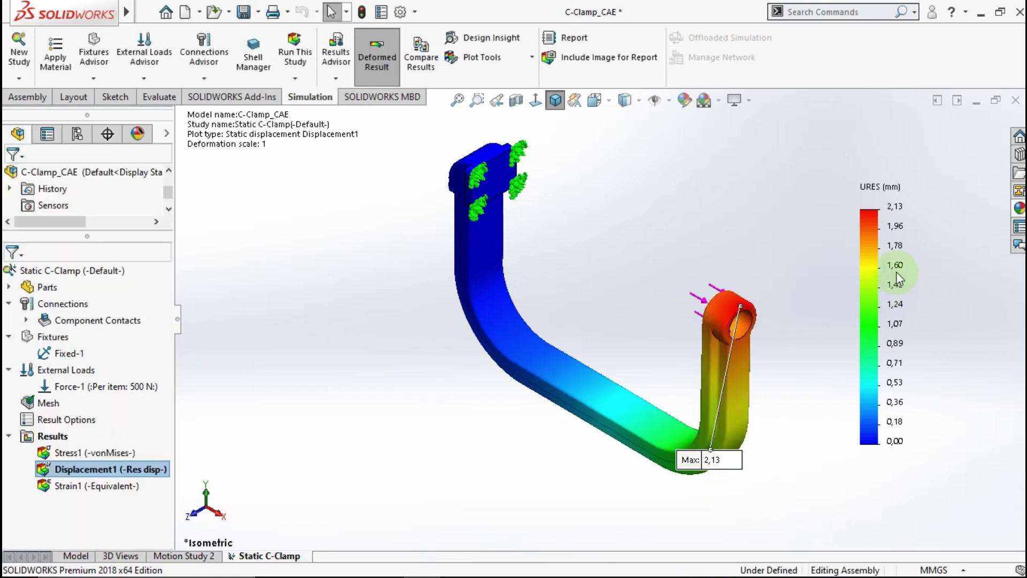
Step: Move the displacement Max label above the clamp's loaded tip
middle_click_drag(757, 287, 754, 450)
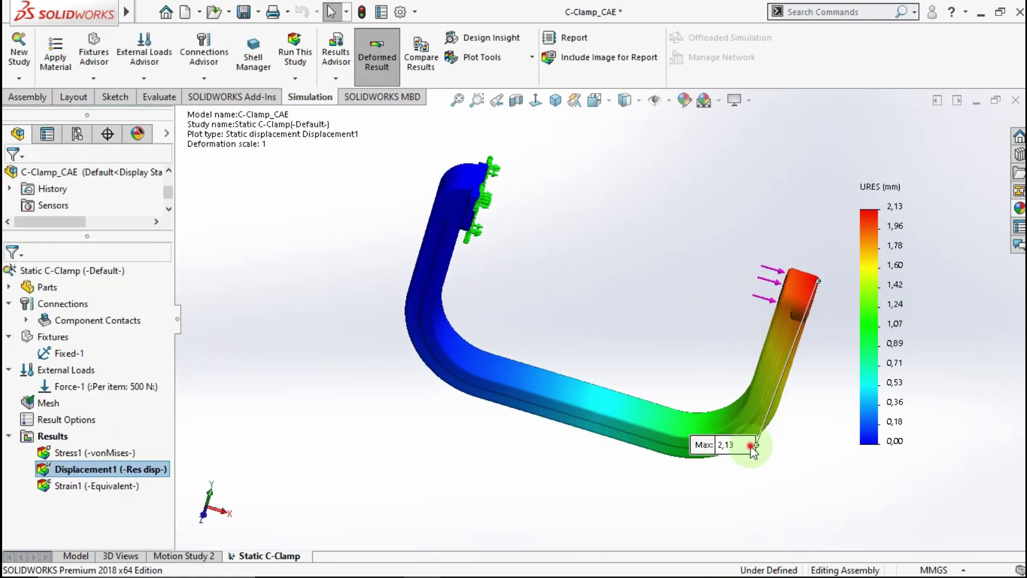
left_click_drag(754, 449, 816, 218)
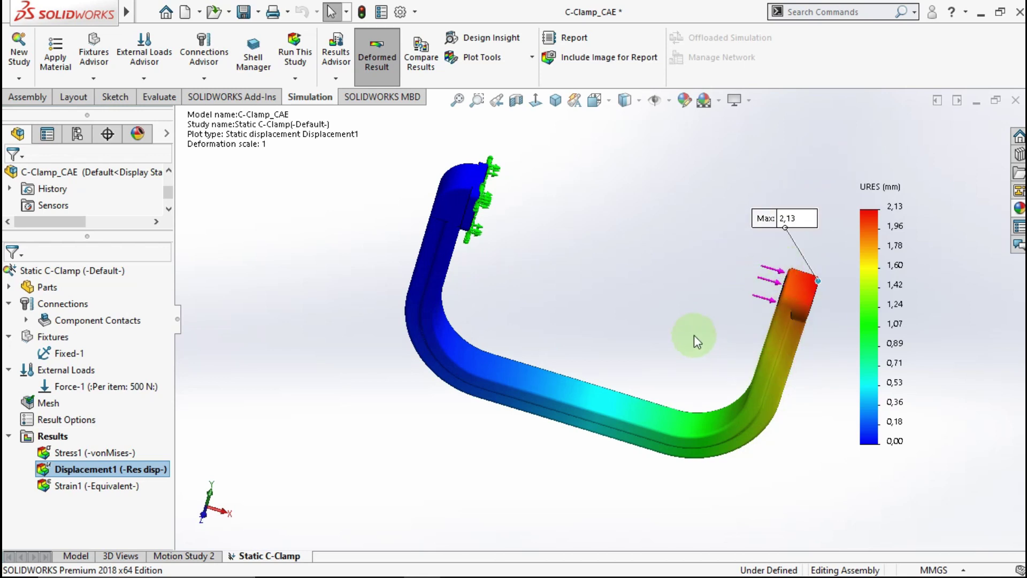
middle_click_drag(695, 335, 622, 355)
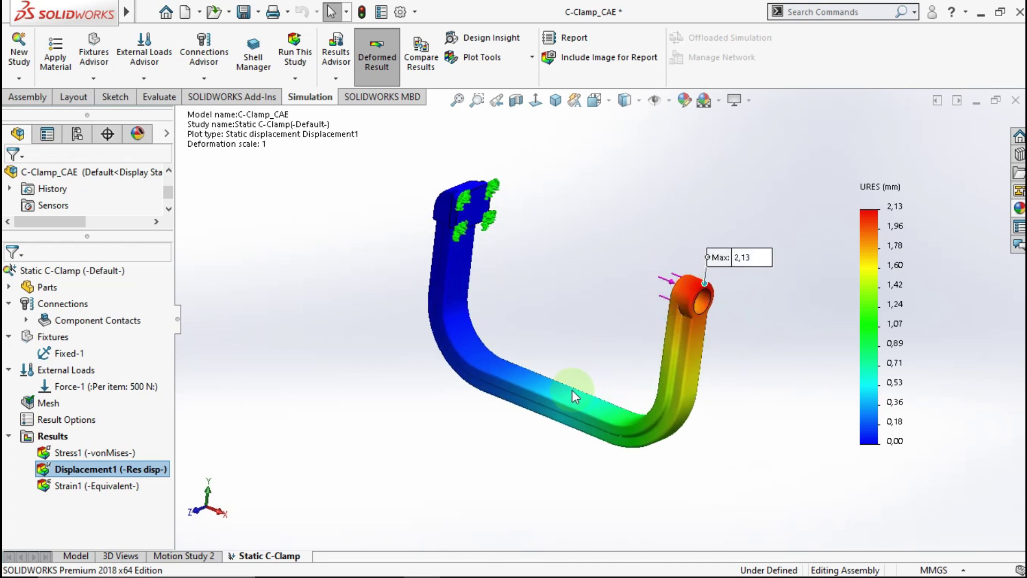
key("Left")
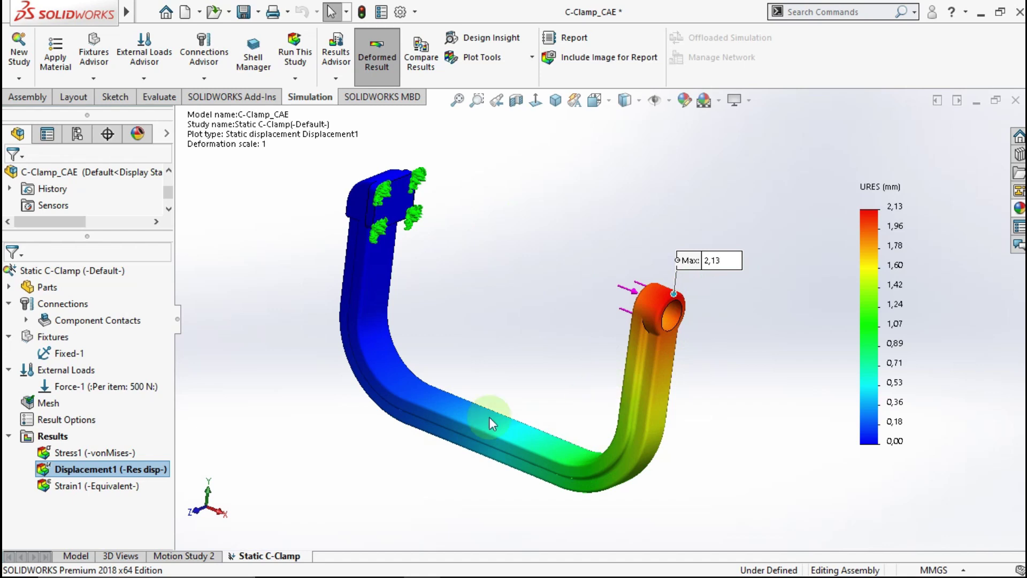
Step: Show the Stress1 von Mises plot in isometric view
double_click(95, 453)
left_click(305, 239)
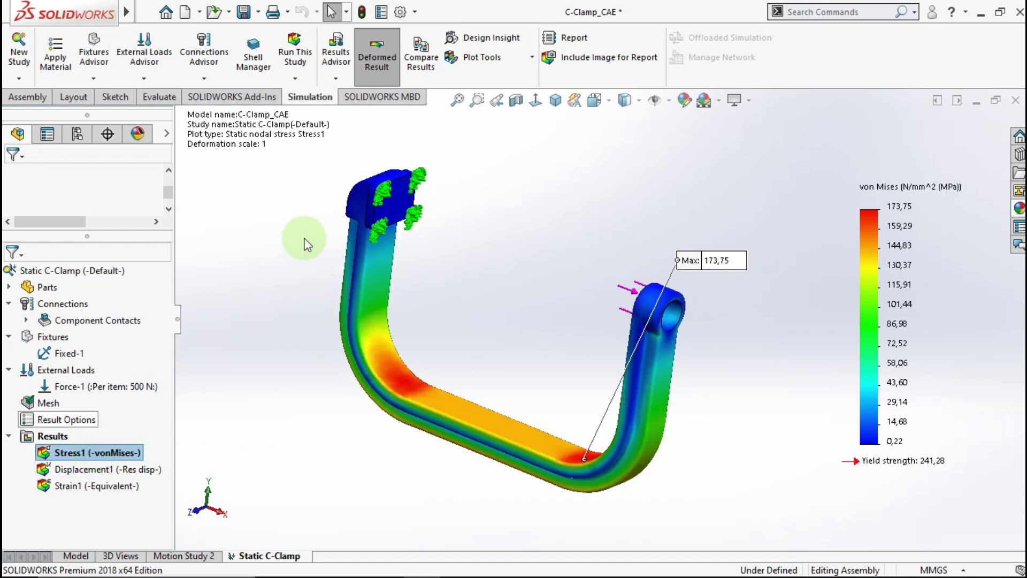
left_click(556, 100)
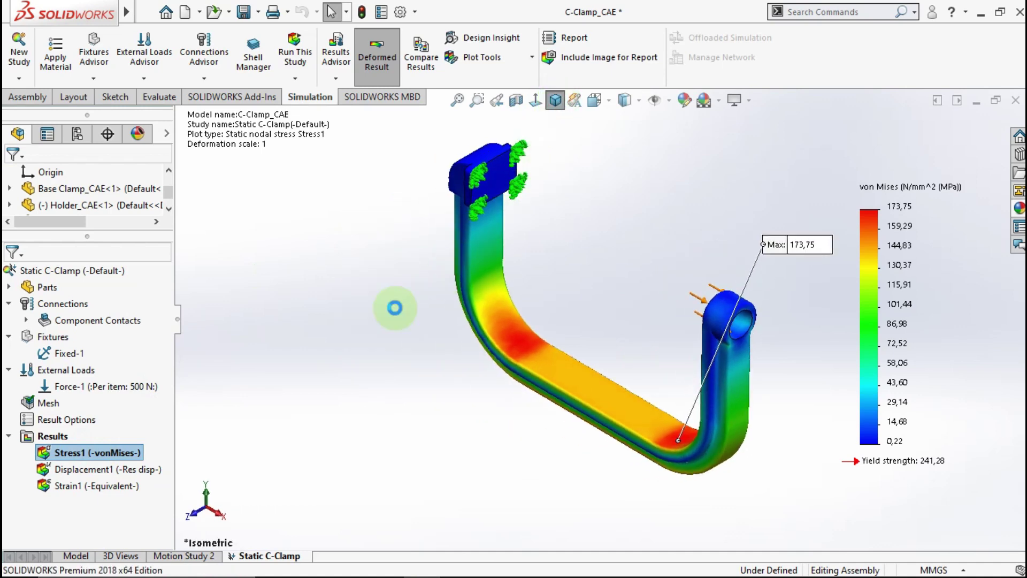
Step: Create a Factor of Safety distribution plot from the study results, showing minimum FOS 1.4
left_click(44, 437)
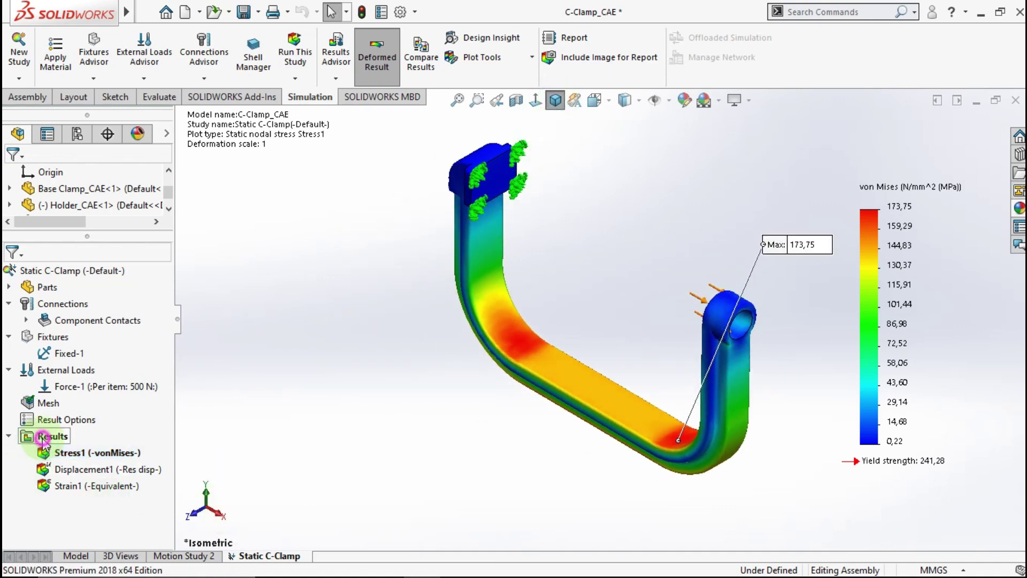
right_click(44, 437)
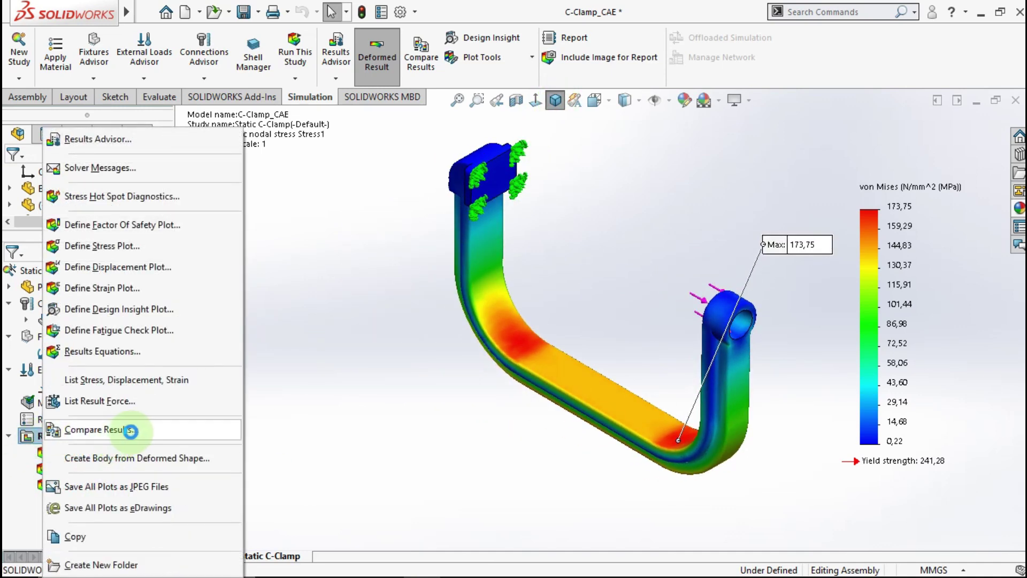
left_click(150, 358)
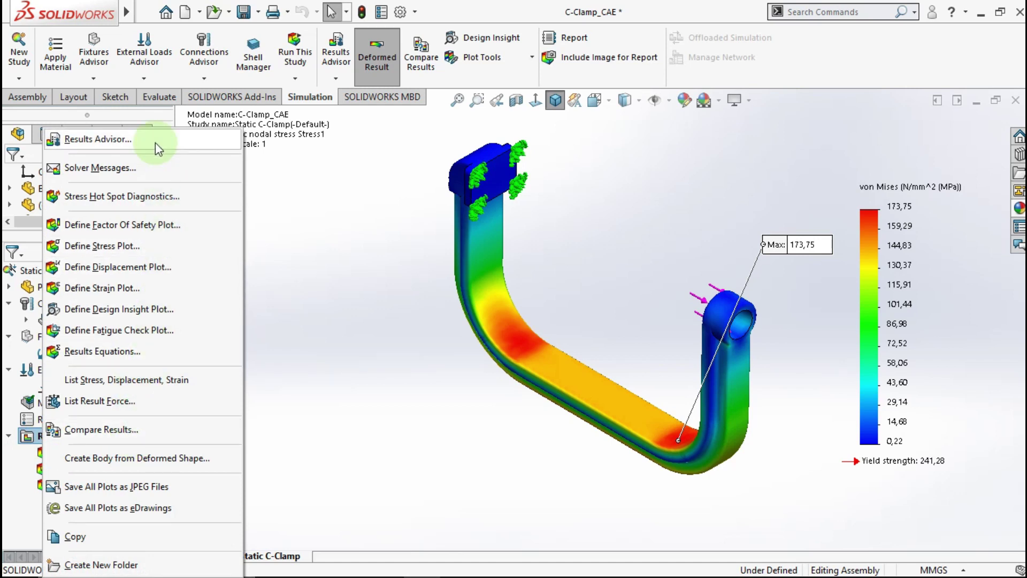
left_click(159, 231)
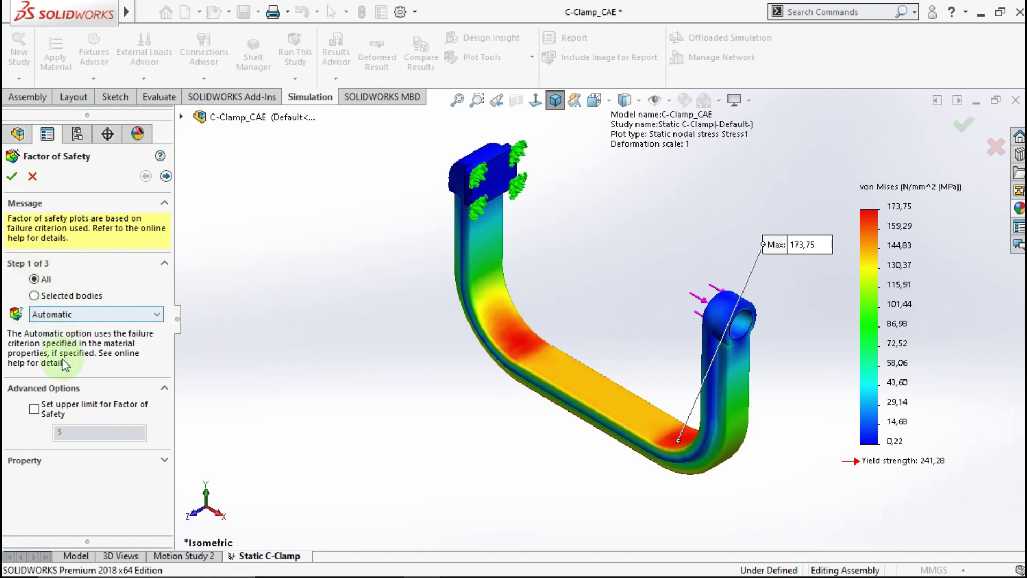
left_click(166, 177)
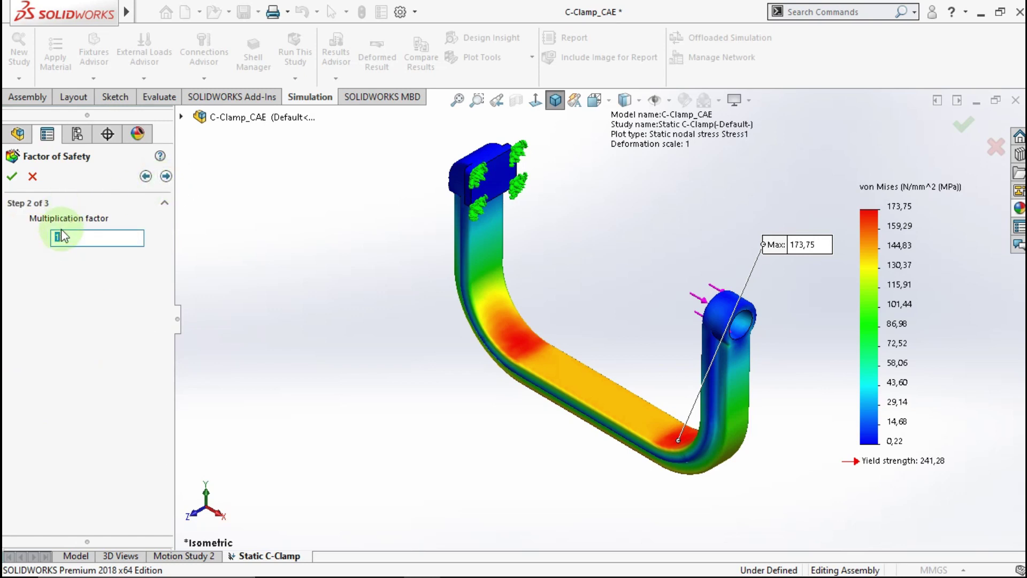
left_click(167, 179)
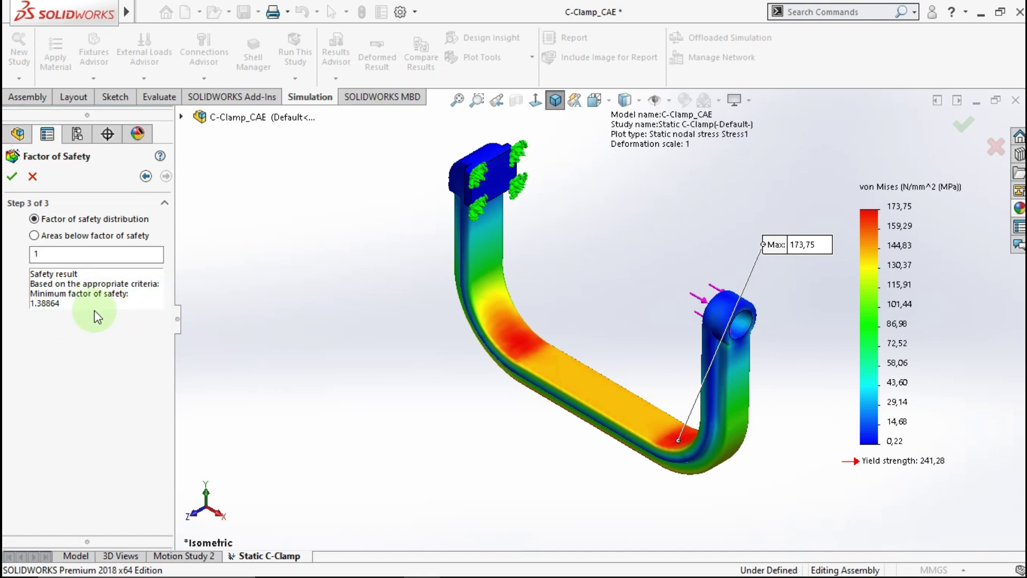
left_click(13, 177)
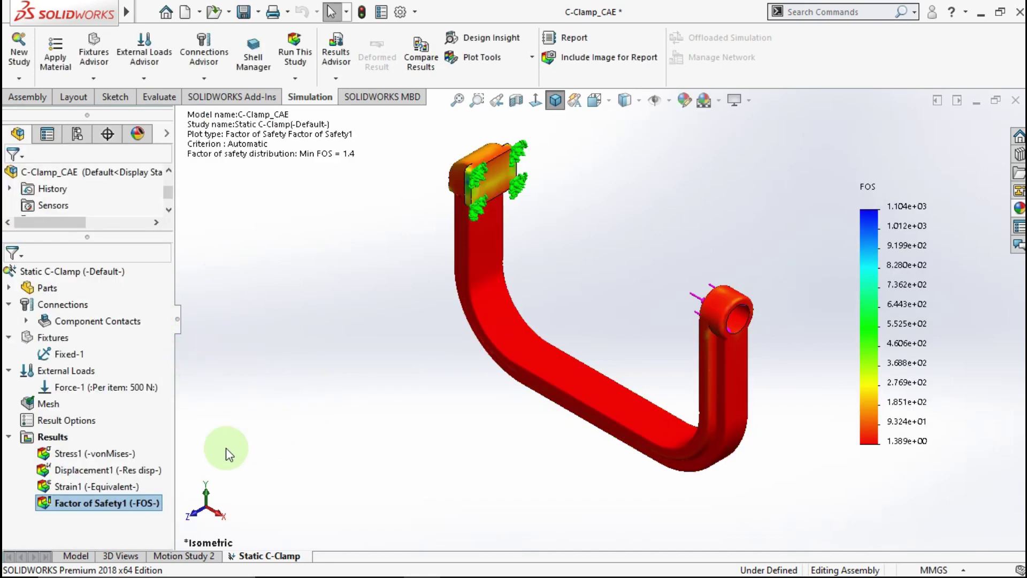
Step: Set the Factor of Safety1 legend to floating format with 2 decimals (1,39 to 1.103,60)
right_click(124, 503)
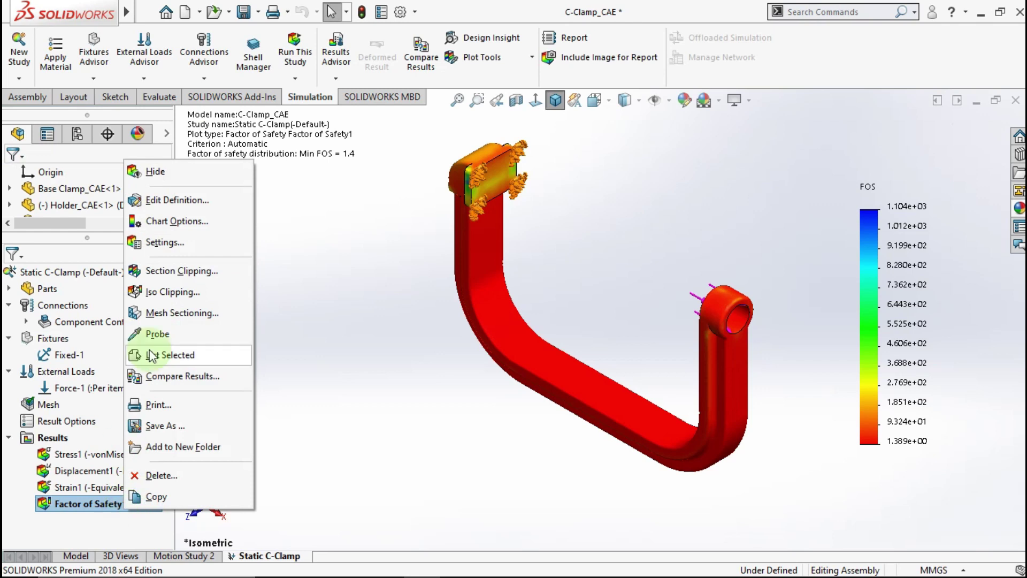
left_click(188, 227)
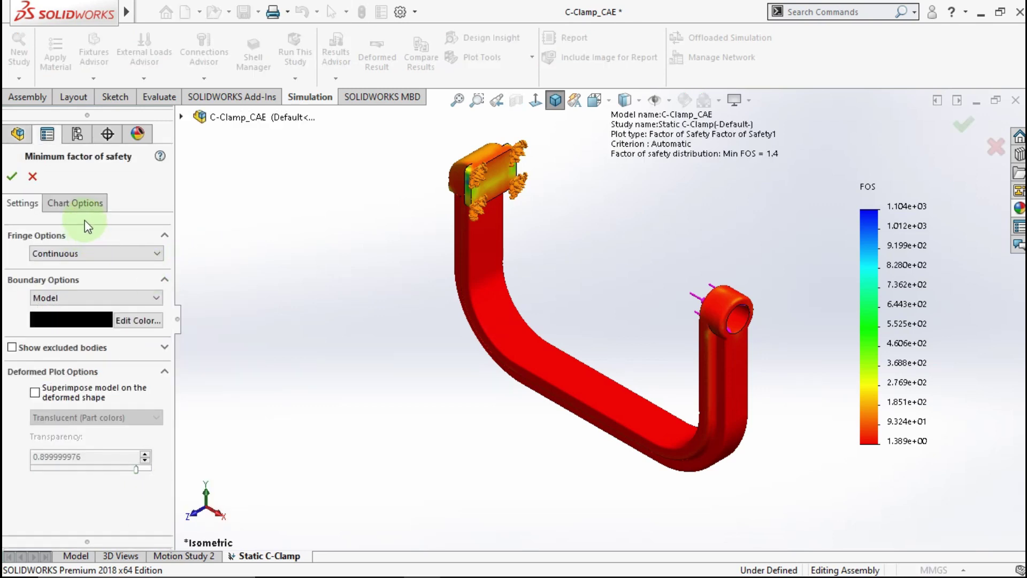
left_click(80, 203)
left_click_drag(168, 286, 141, 478)
left_click(142, 457)
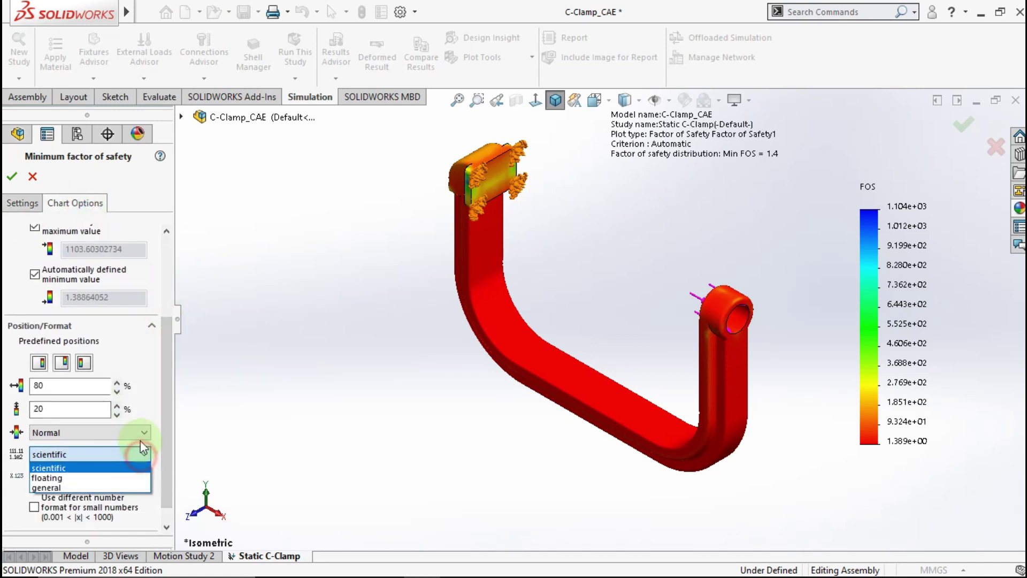
left_click(101, 479)
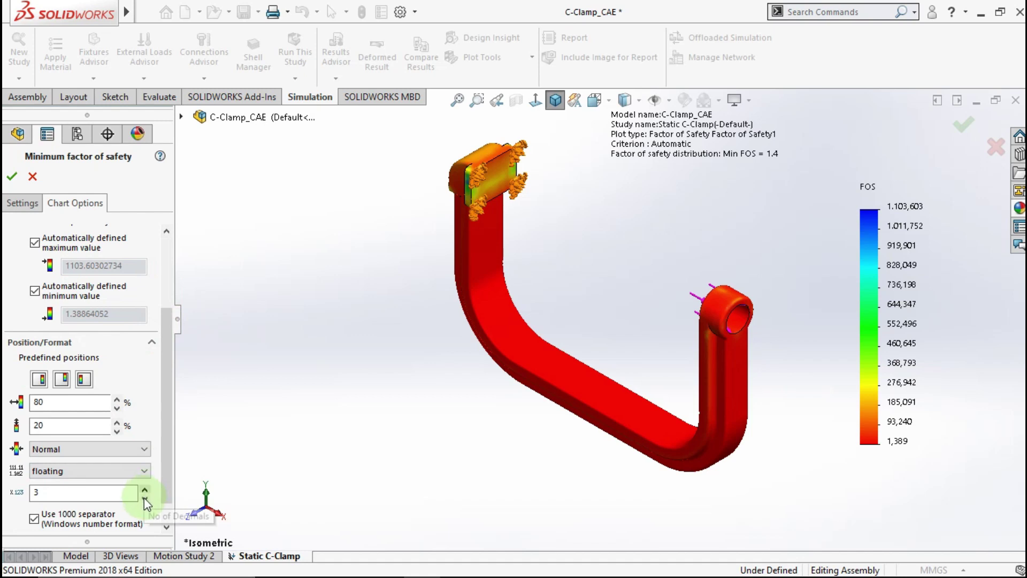
left_click(144, 499)
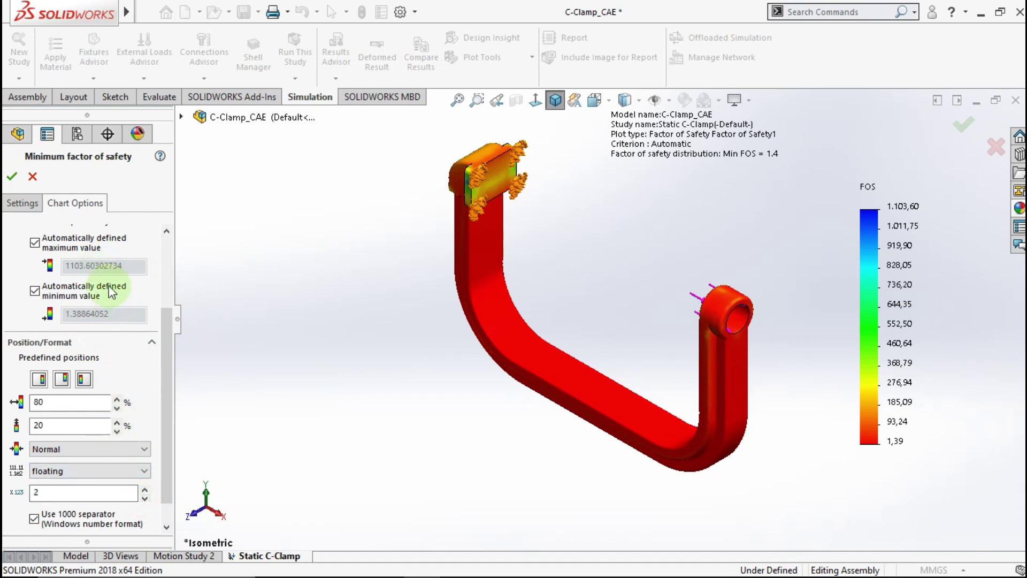
left_click(22, 203)
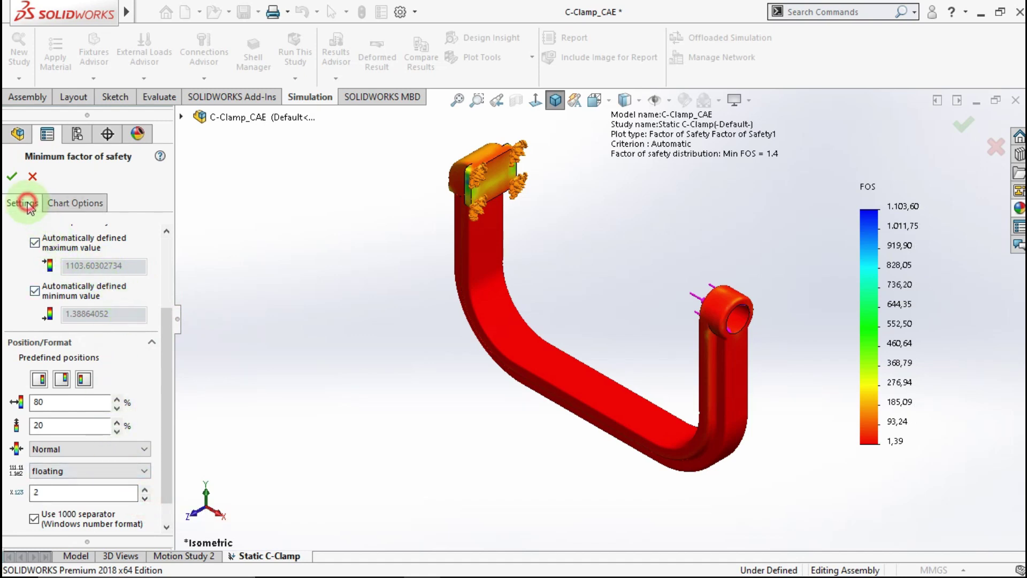
left_click(12, 176)
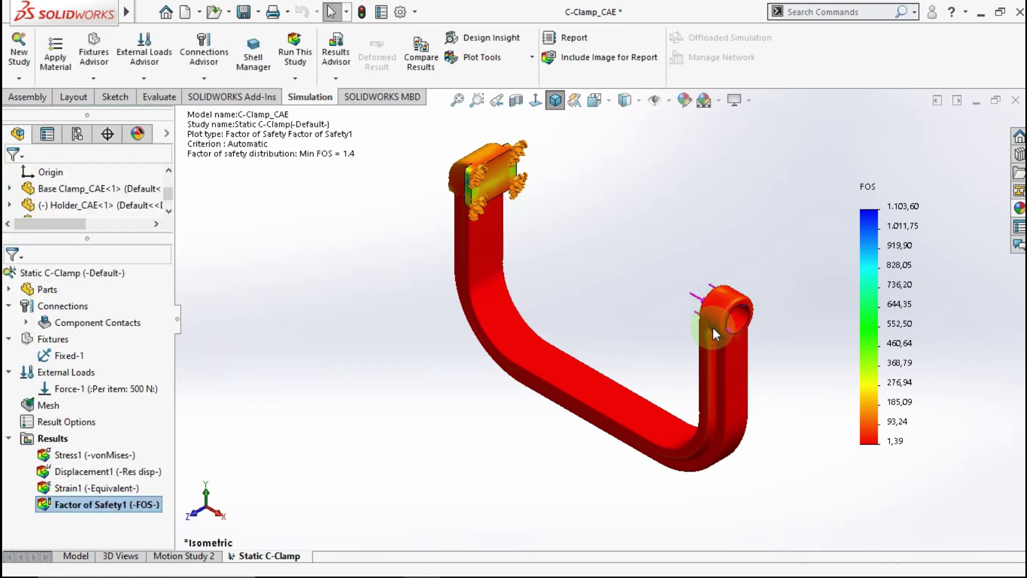
middle_click_drag(717, 289, 730, 344)
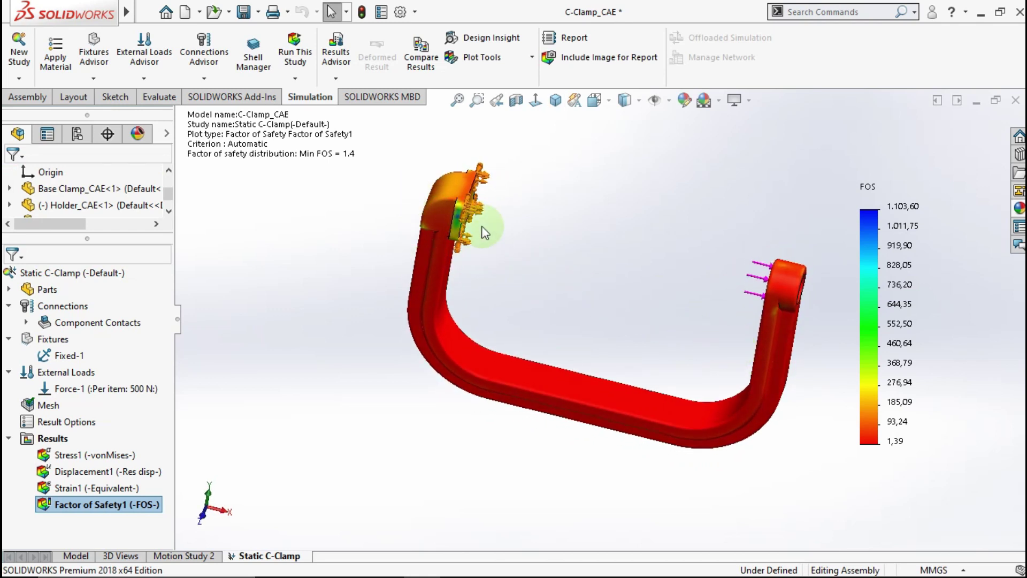
middle_click_drag(612, 309, 551, 278)
left_click(604, 209)
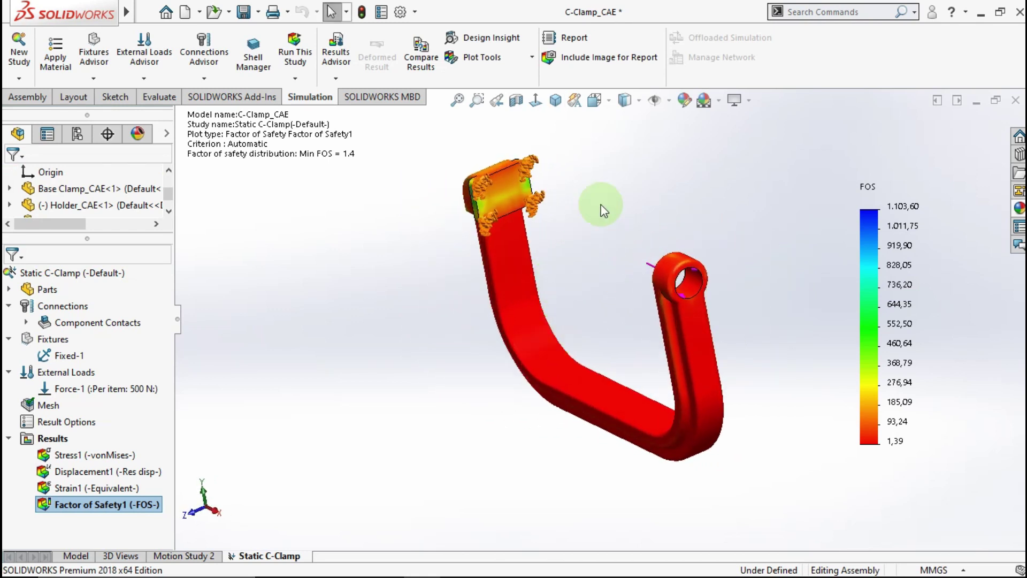
left_click(555, 103)
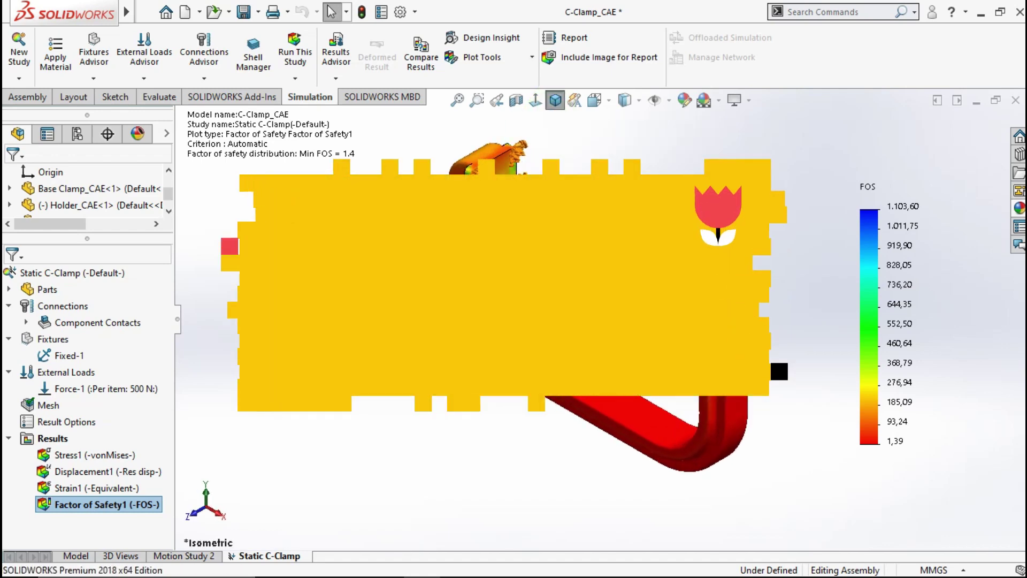
left_click(98, 454)
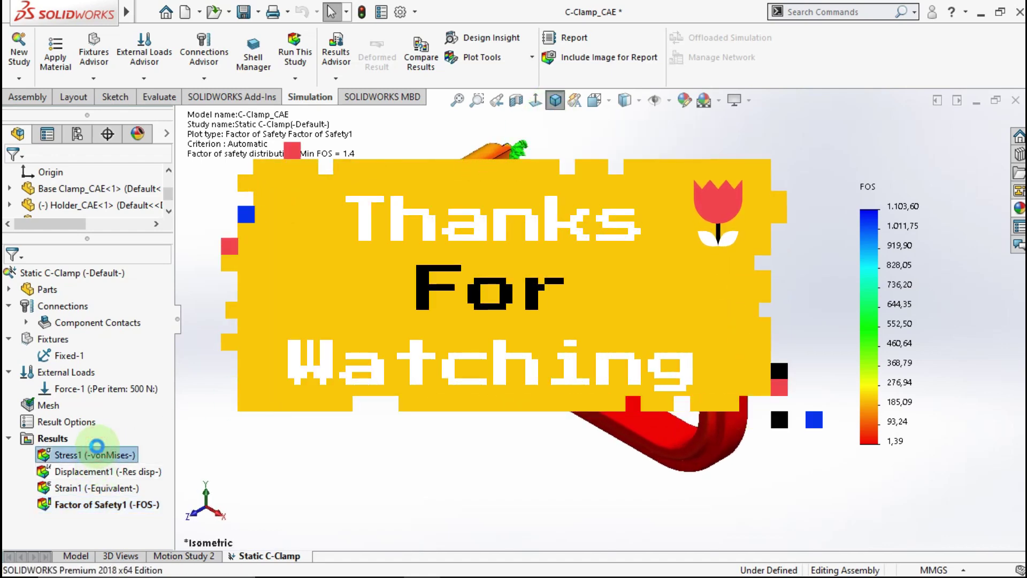